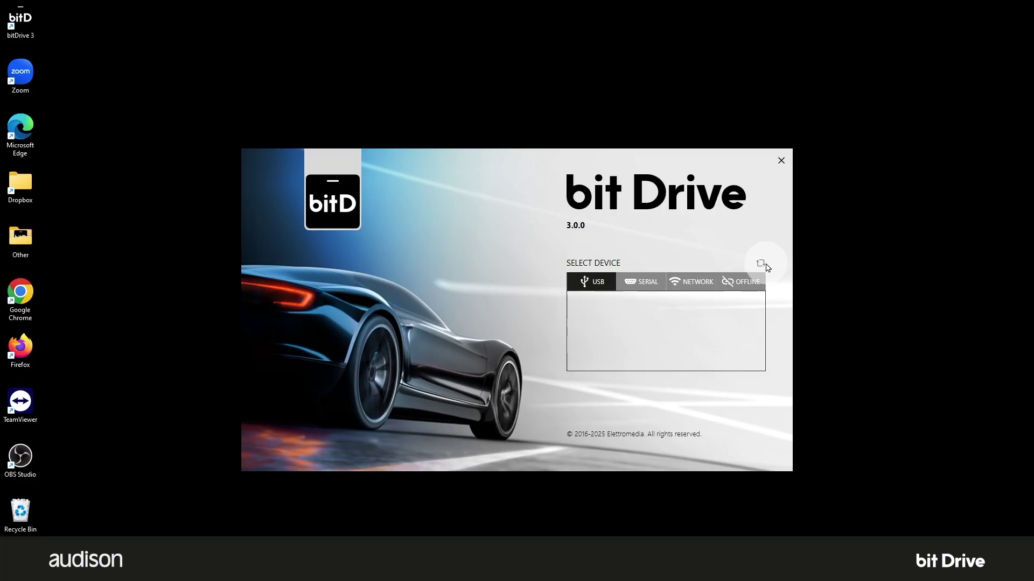
Step: Refresh the USB device list until the AF M5.11 bit amplifier appears under Select Device
{"action": "left_click", "coordinate": [761, 263]}
{"action": "left_click", "coordinate": [616, 316]}
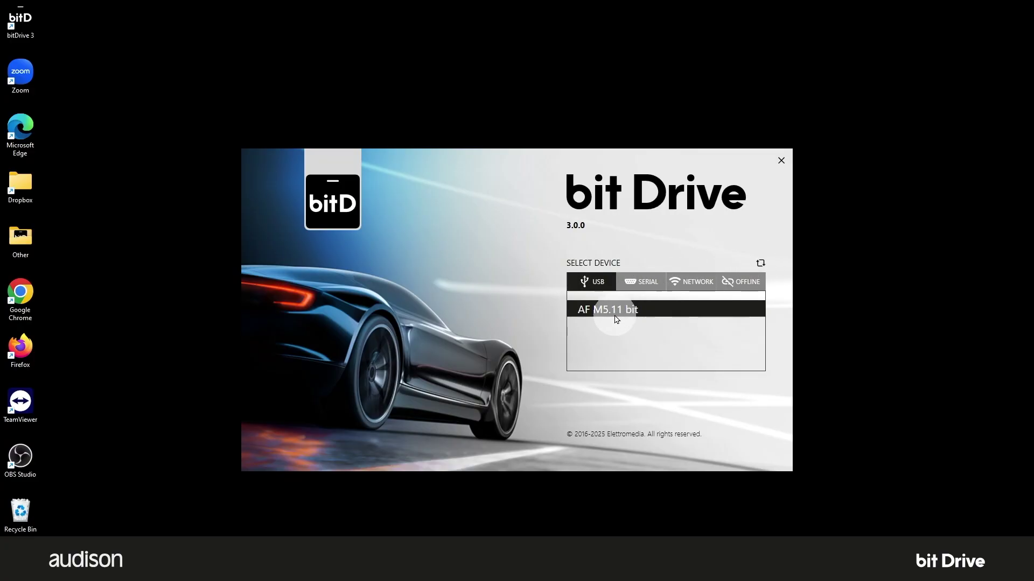
{"action": "left_click", "coordinate": [762, 265]}
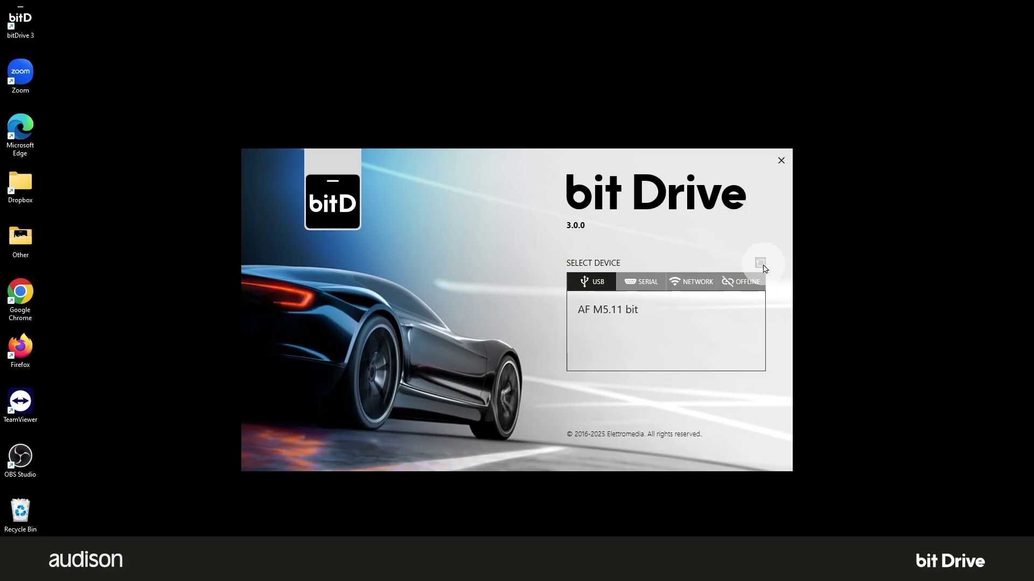
Step: Browse the offline amplifier models, then connect to the USB-detected AF M5.11 bit
{"action": "left_click", "coordinate": [739, 285]}
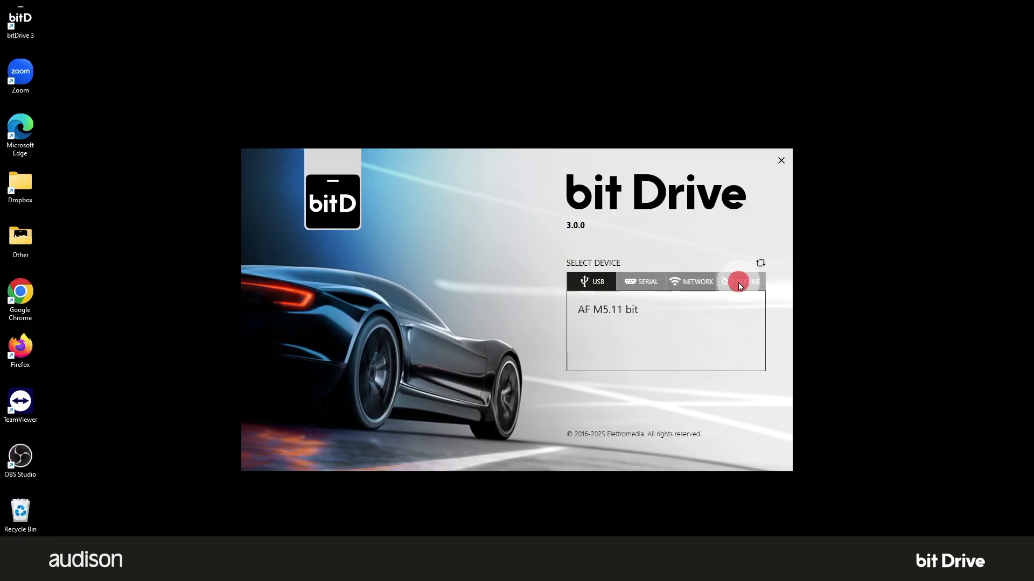
{"action": "left_click", "coordinate": [684, 347]}
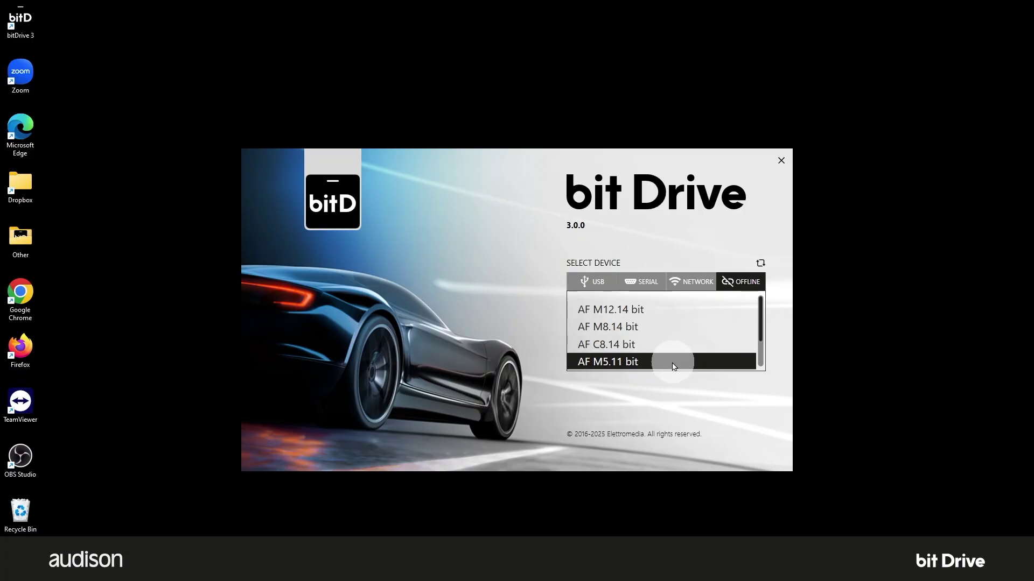
{"action": "left_click", "coordinate": [594, 280]}
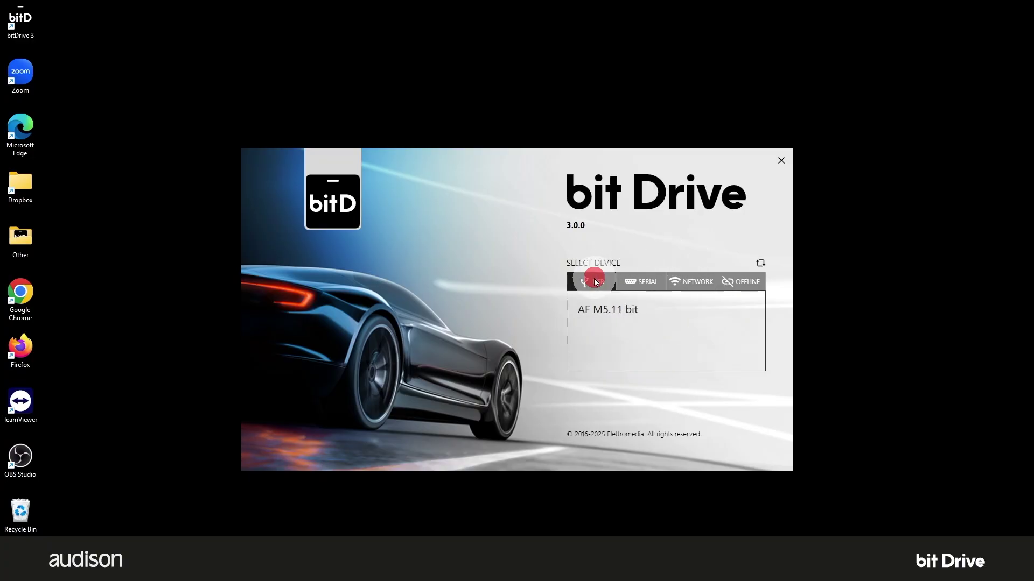
{"action": "left_click", "coordinate": [614, 317]}
{"action": "left_click", "coordinate": [617, 318]}
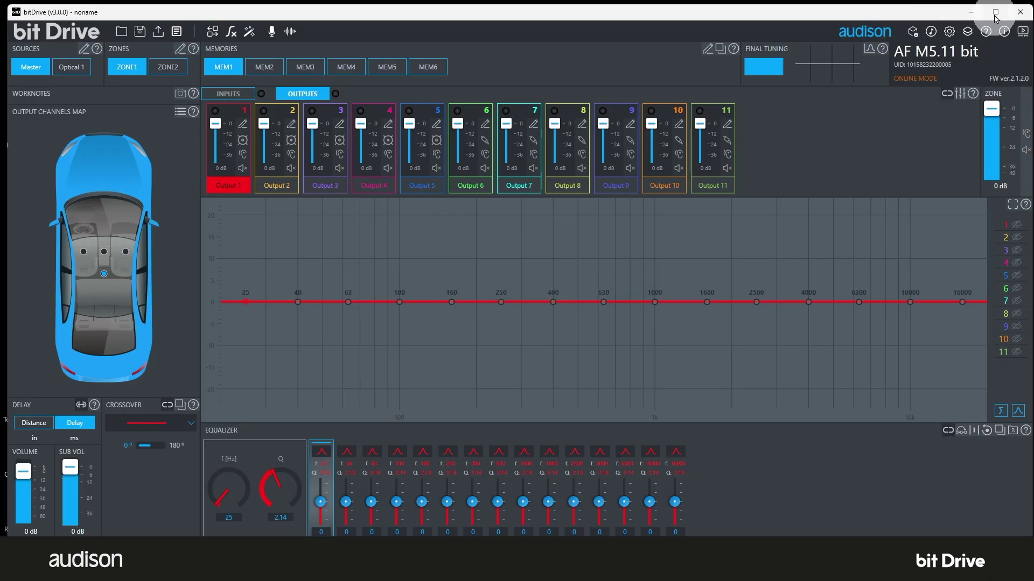
Step: Wait for the AF M5.11 bit to load into the workspace showing 11 outputs at 0 dB
{"action": "mouse_move", "coordinate": [996, 18]}
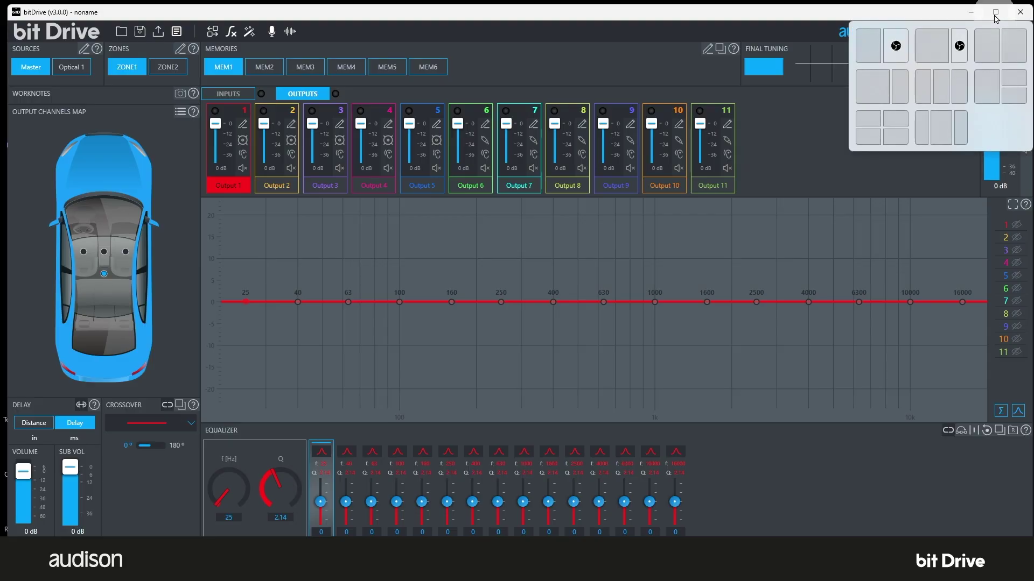
{"action": "scroll", "coordinate": [529, 256], "scroll_direction": "down", "scroll_amount": 1}
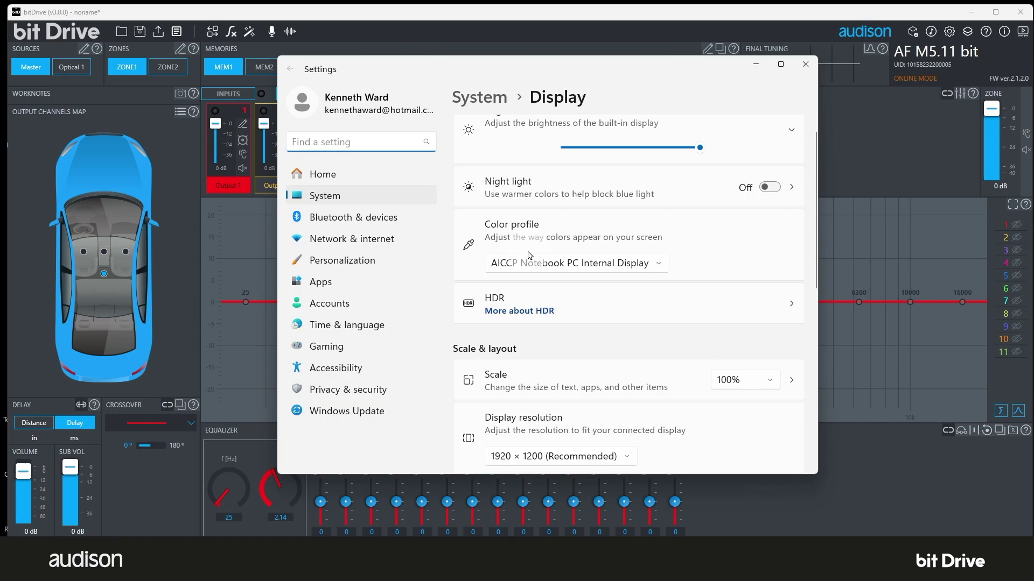
{"action": "scroll", "coordinate": [530, 256], "scroll_direction": "down", "scroll_amount": 1}
{"action": "left_click", "coordinate": [767, 368]}
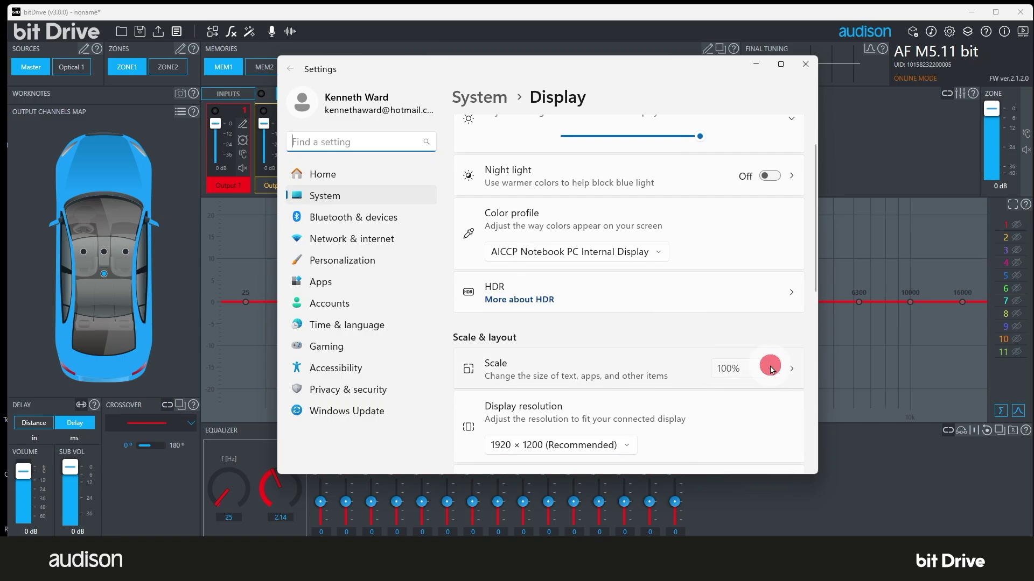
{"action": "left_click", "coordinate": [770, 346]}
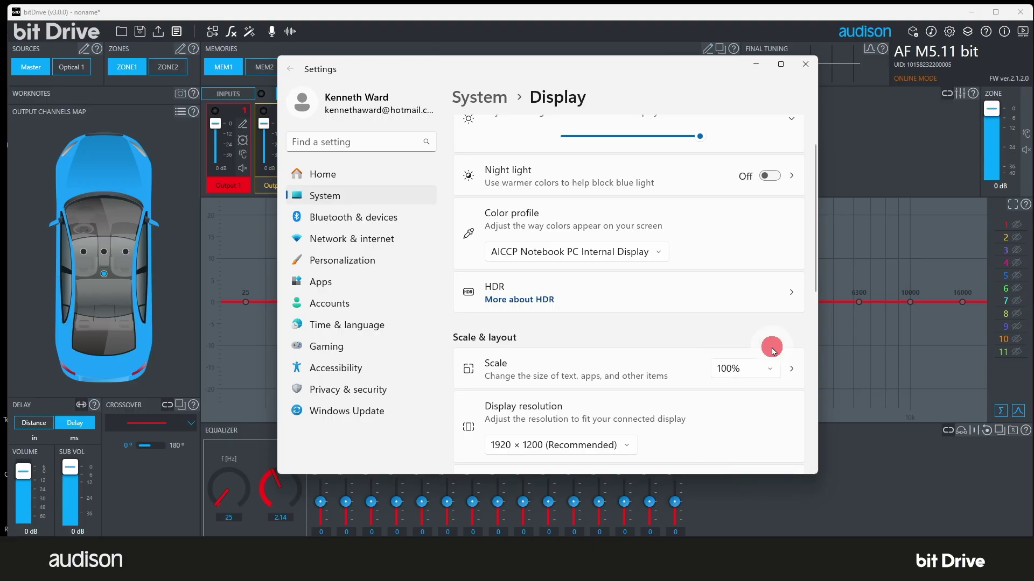
{"action": "left_click", "coordinate": [805, 64]}
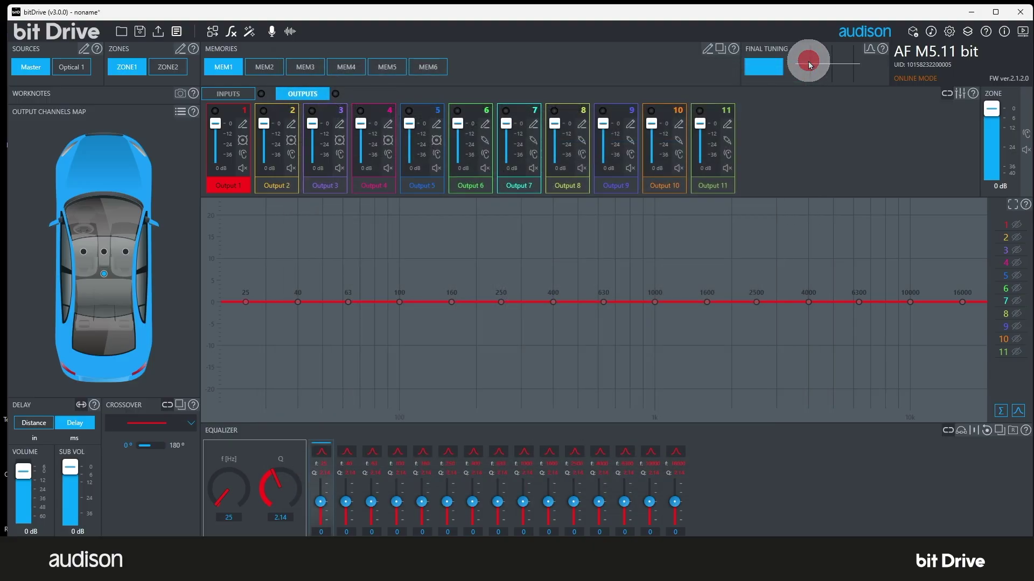
{"action": "left_click", "coordinate": [119, 40]}
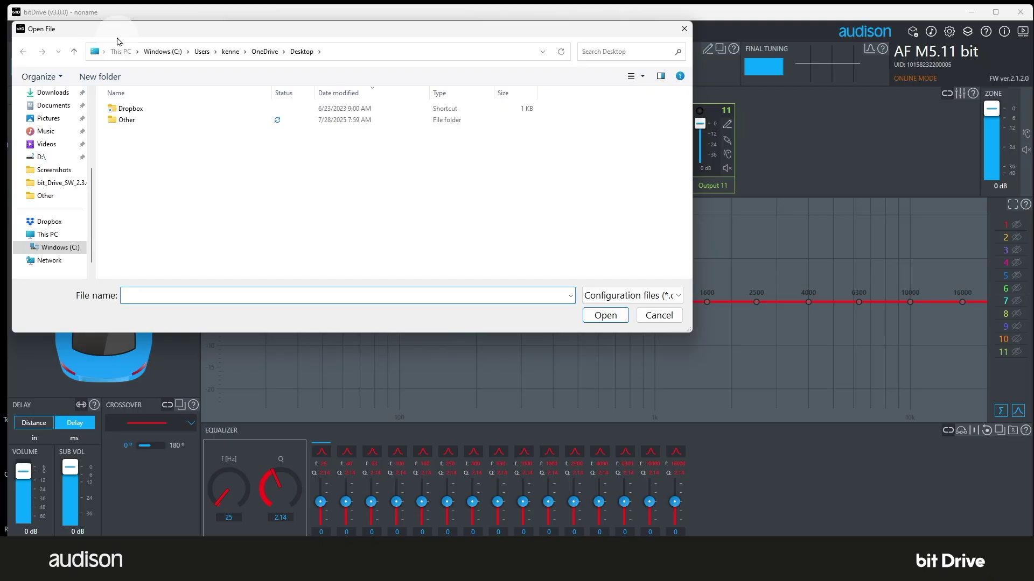
{"action": "left_click", "coordinate": [654, 317]}
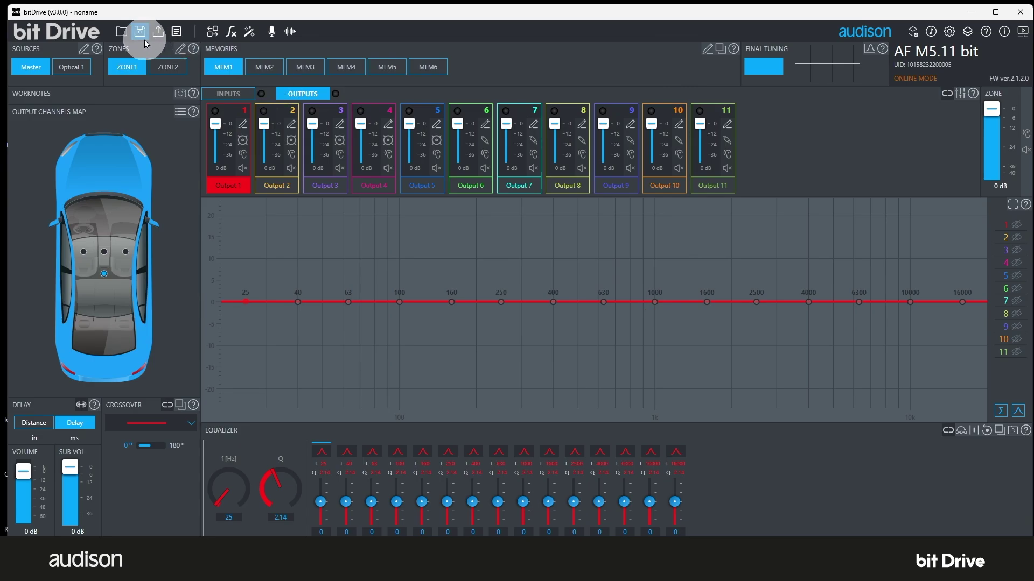
{"action": "left_click", "coordinate": [143, 38]}
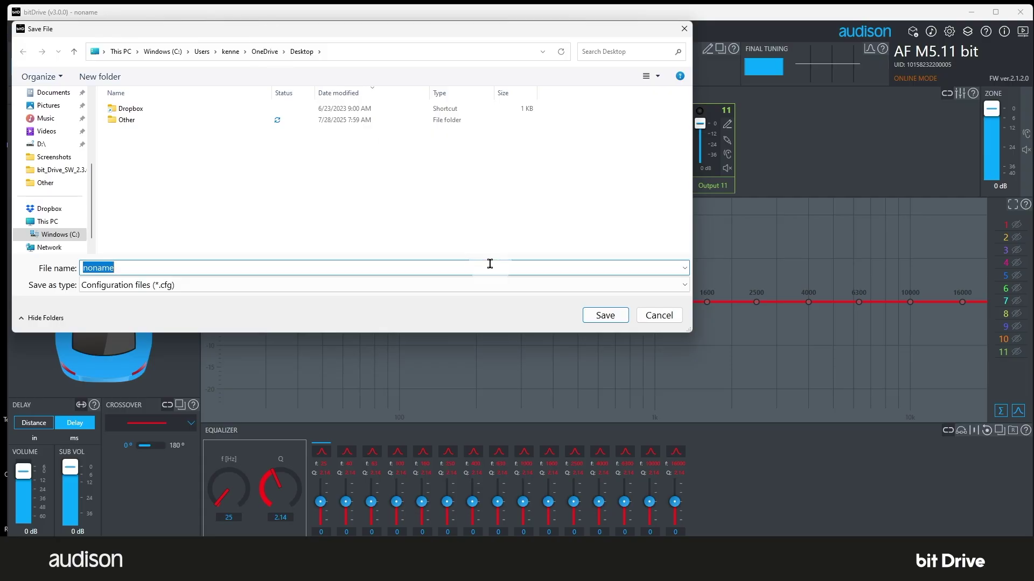
{"action": "left_click", "coordinate": [668, 319]}
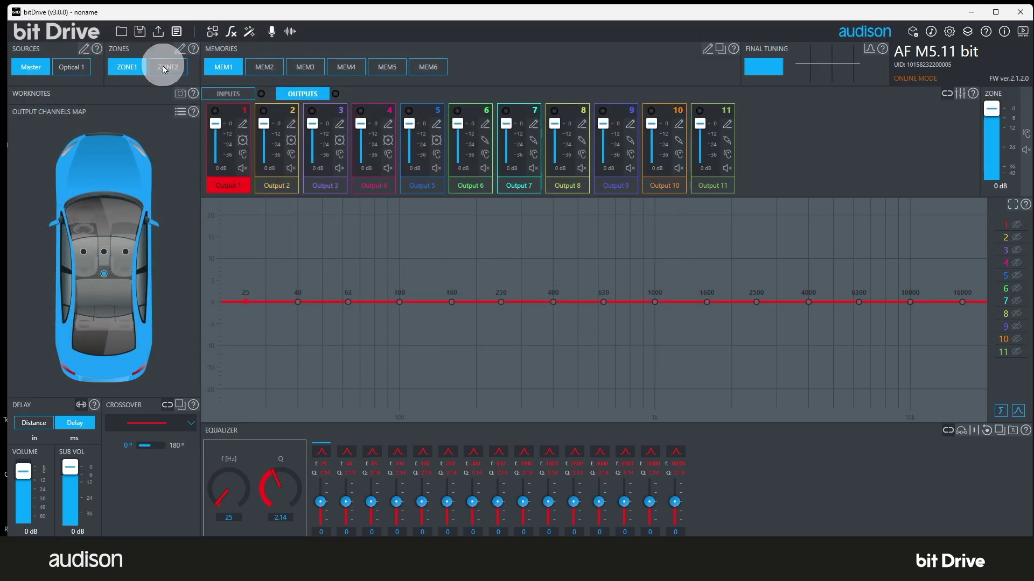
Step: Finalize the connected AF M5.11 bit, confirming Yes and acknowledging the result
{"action": "left_click", "coordinate": [158, 32]}
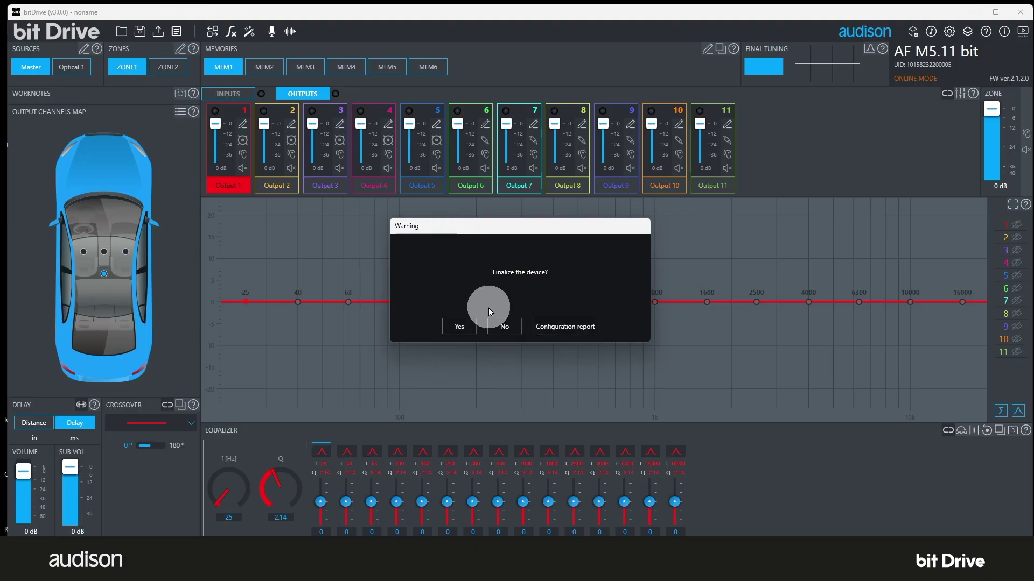
{"action": "left_click", "coordinate": [468, 326]}
{"action": "left_click", "coordinate": [520, 325]}
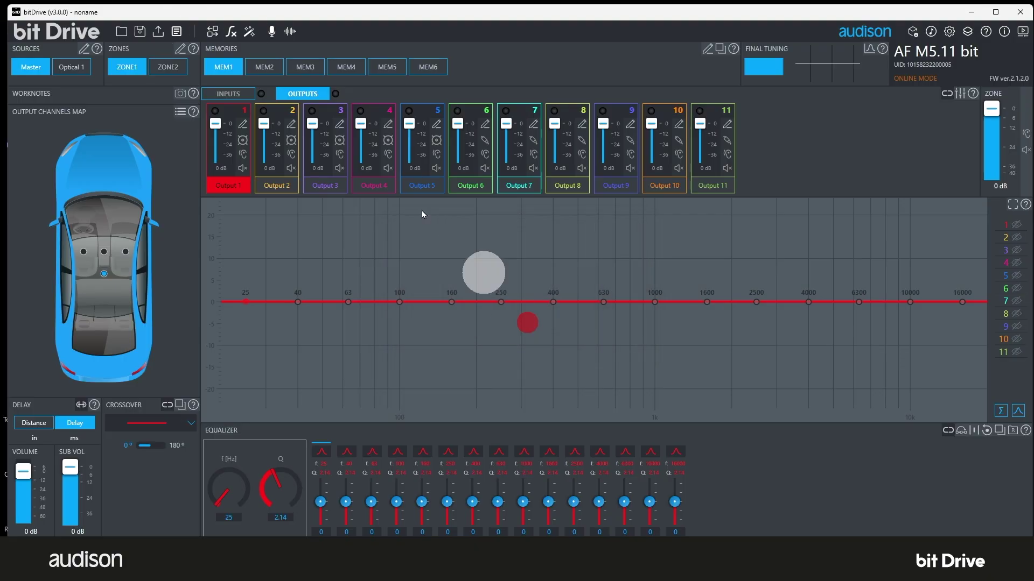
{"action": "left_click", "coordinate": [180, 38]}
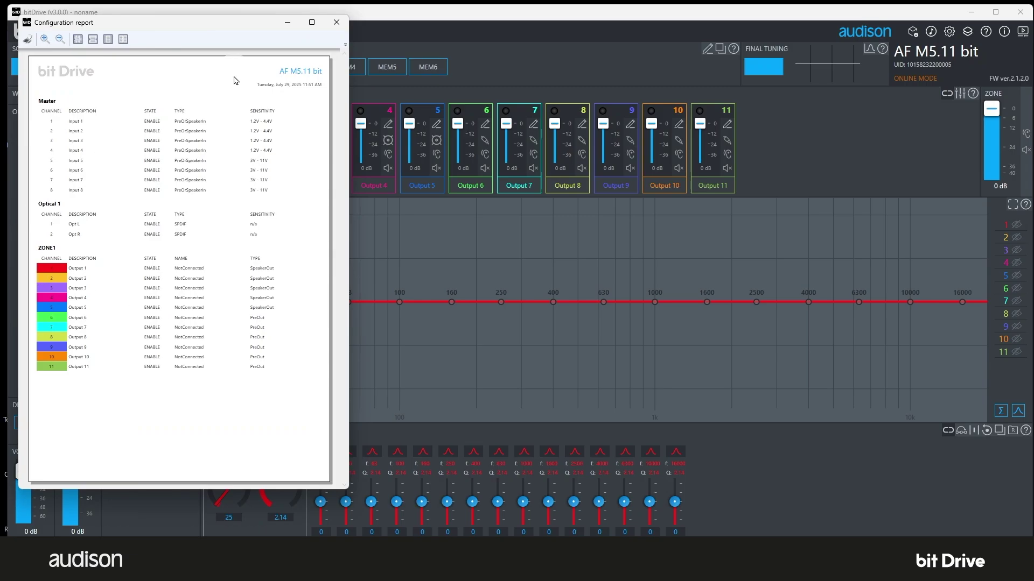
{"action": "left_click", "coordinate": [336, 24]}
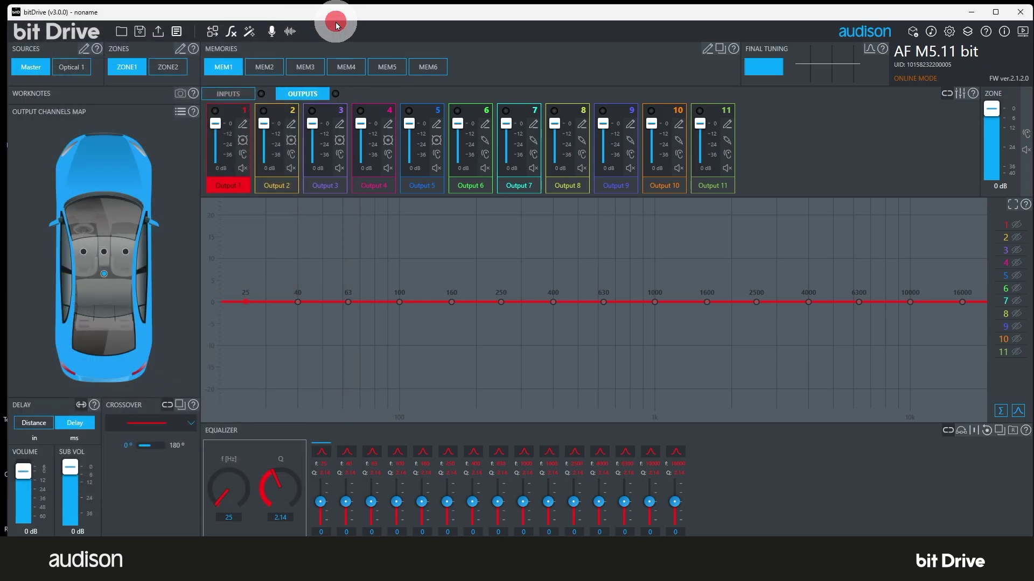
{"action": "left_click", "coordinate": [212, 32]}
{"action": "left_click", "coordinate": [562, 223]}
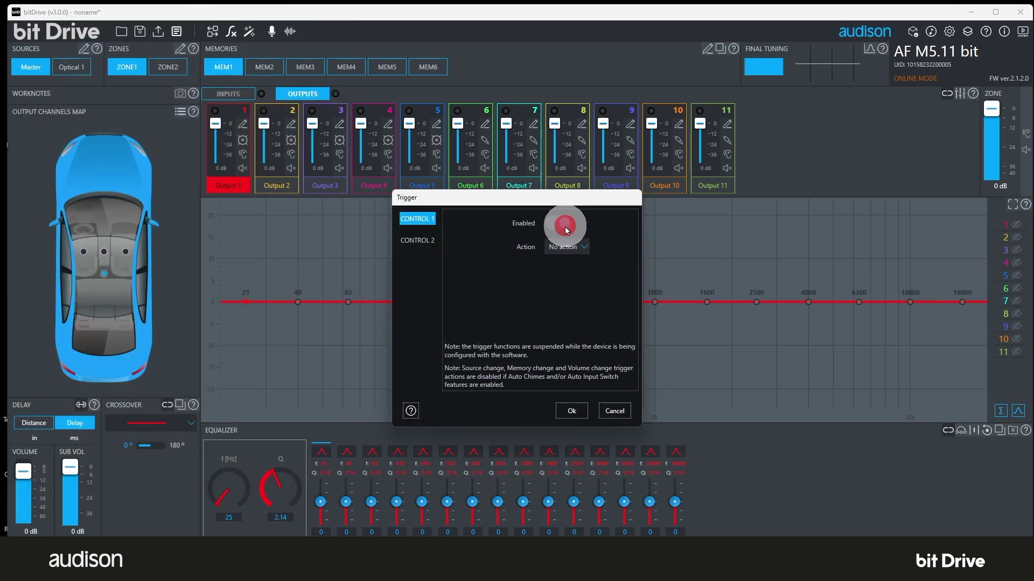
{"action": "left_click", "coordinate": [585, 248]}
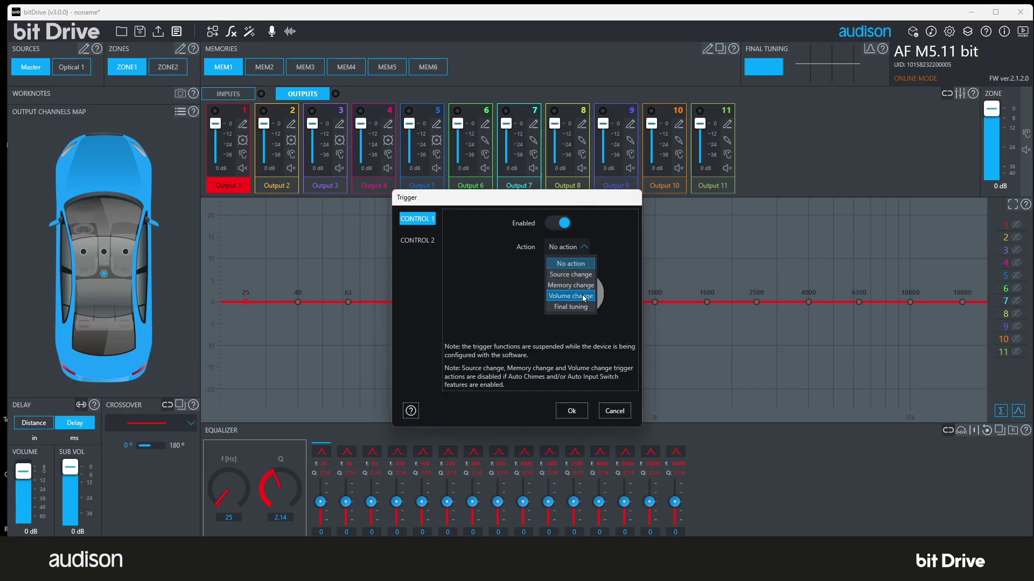
{"action": "left_click", "coordinate": [615, 411]}
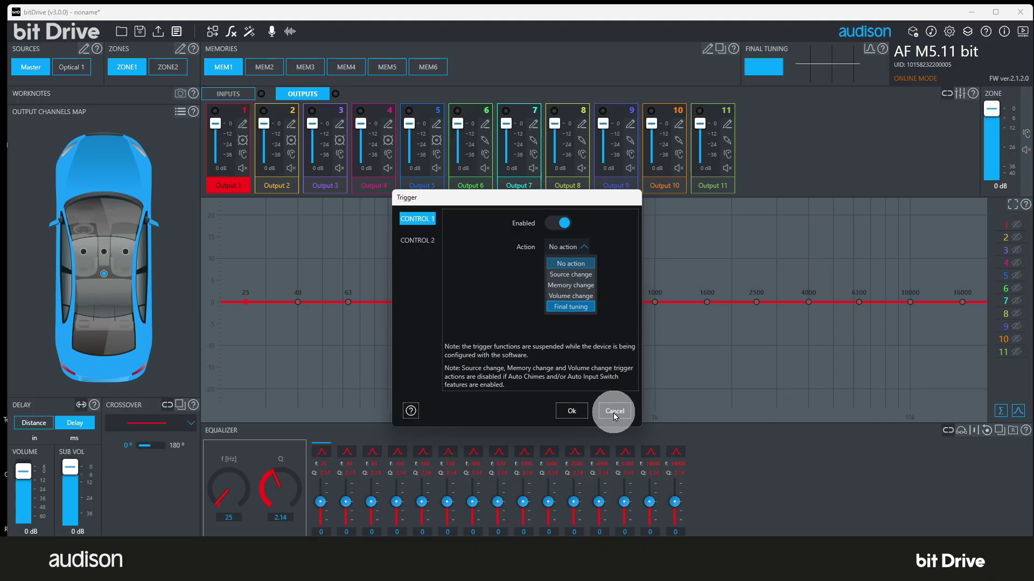
{"action": "left_click", "coordinate": [613, 411]}
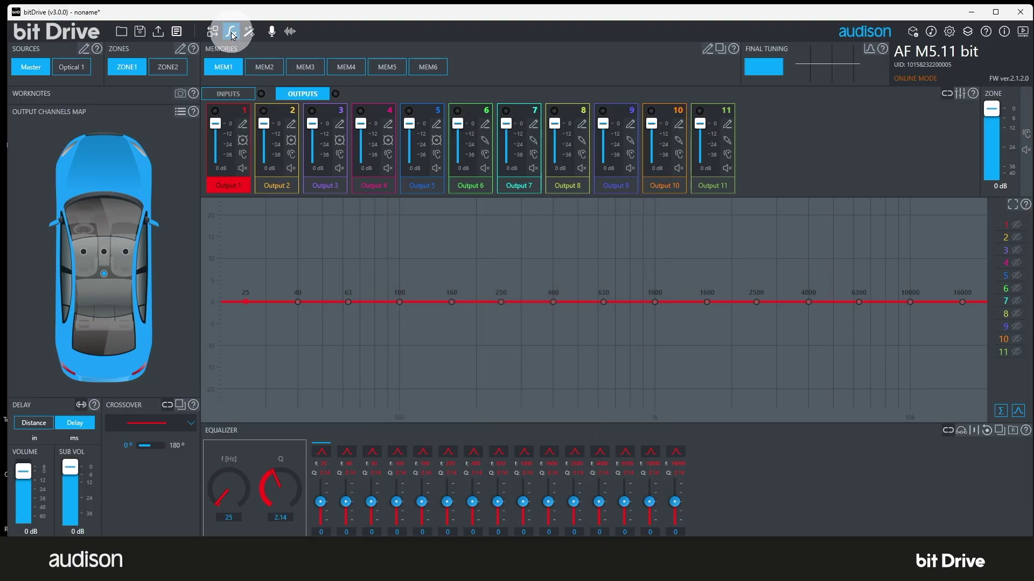
Step: Review the Turn on / off delays, both 0 s, and cancel without changes
{"action": "left_click", "coordinate": [231, 33]}
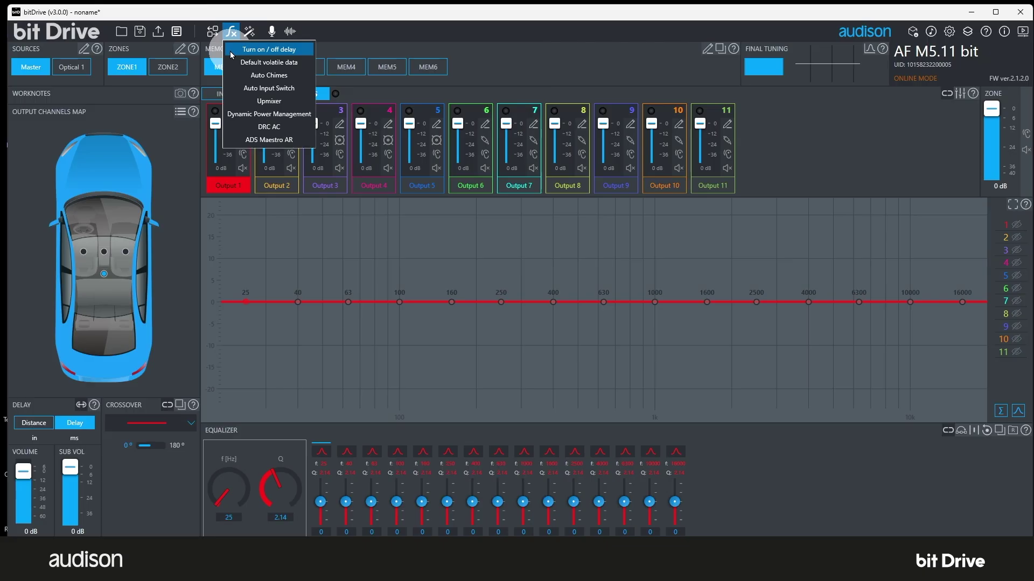
{"action": "left_click", "coordinate": [232, 52]}
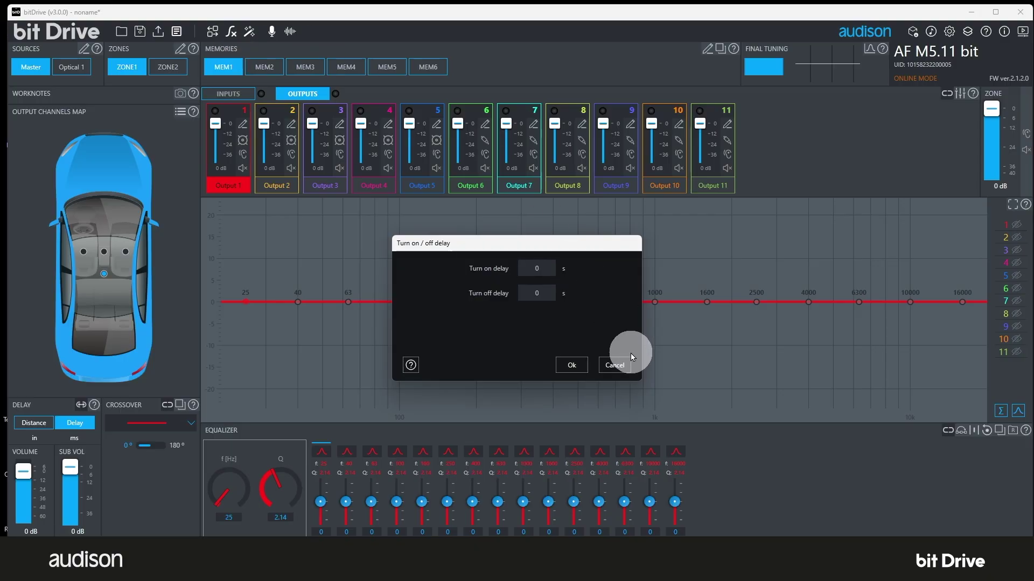
{"action": "left_click", "coordinate": [617, 366]}
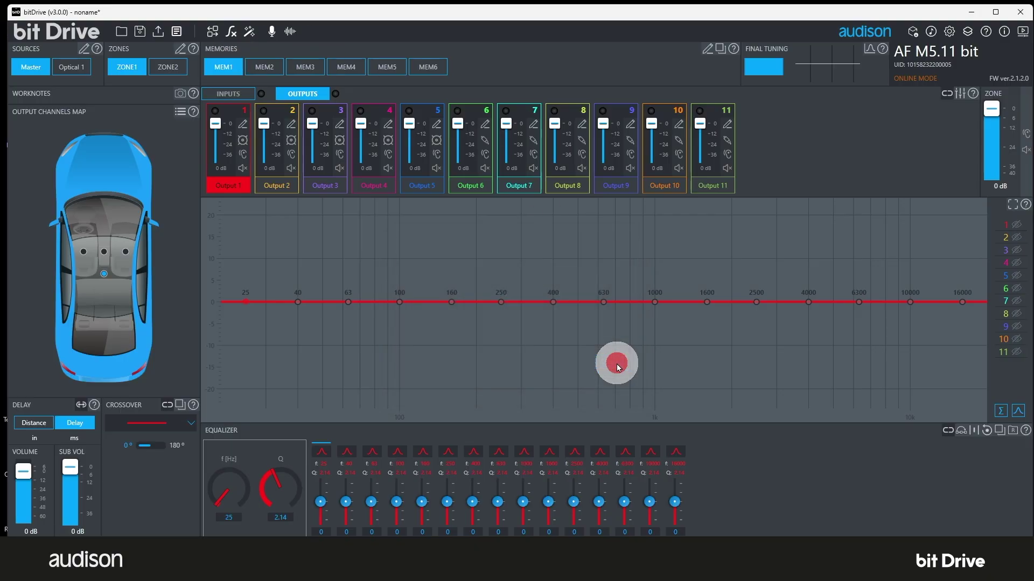
{"action": "left_click", "coordinate": [232, 35]}
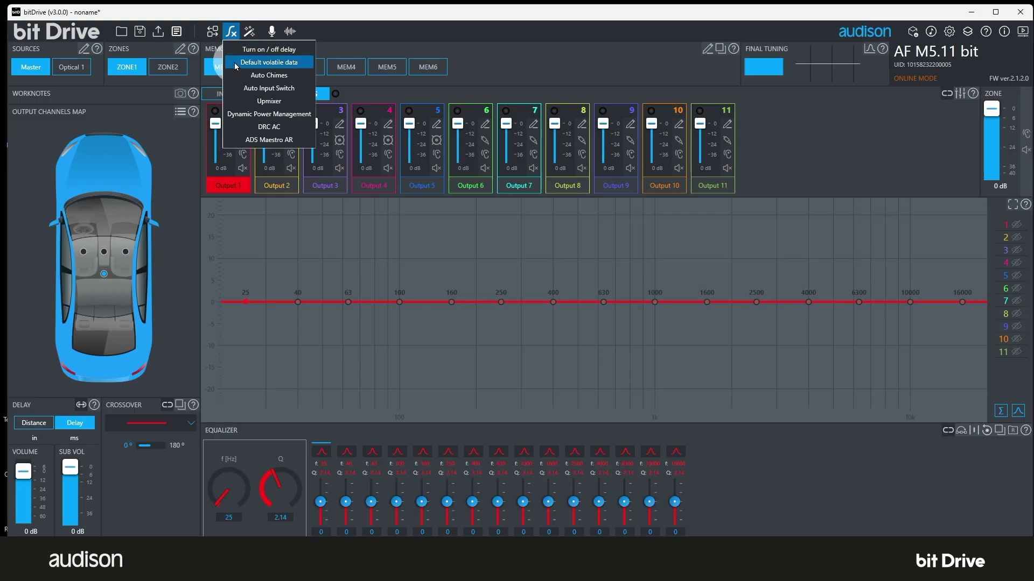
Step: Open Default volatile data and switch Final tuning on, keeping 0 dB volumes, Master and MEM1
{"action": "left_click", "coordinate": [235, 63]}
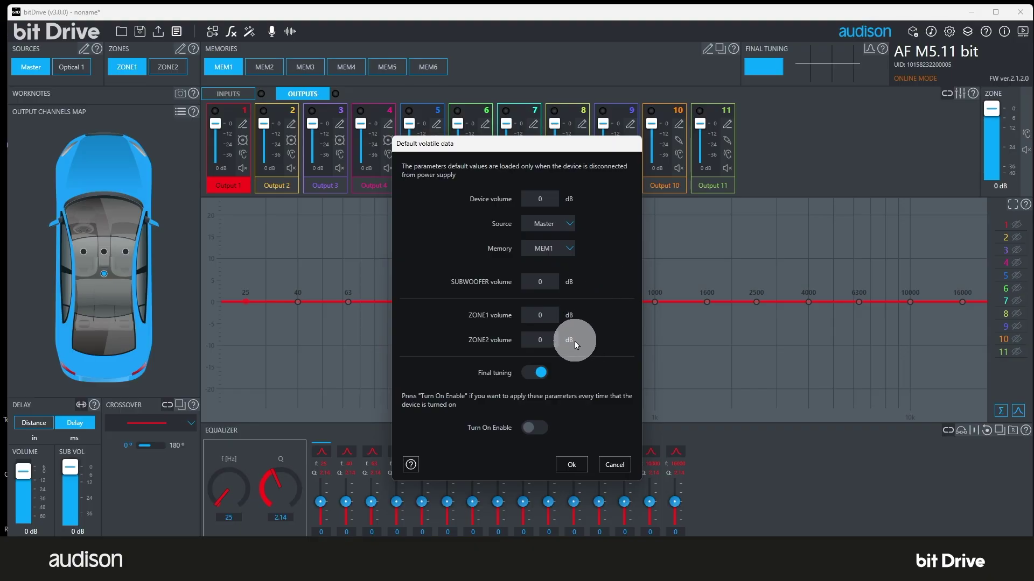
{"action": "left_click", "coordinate": [555, 377]}
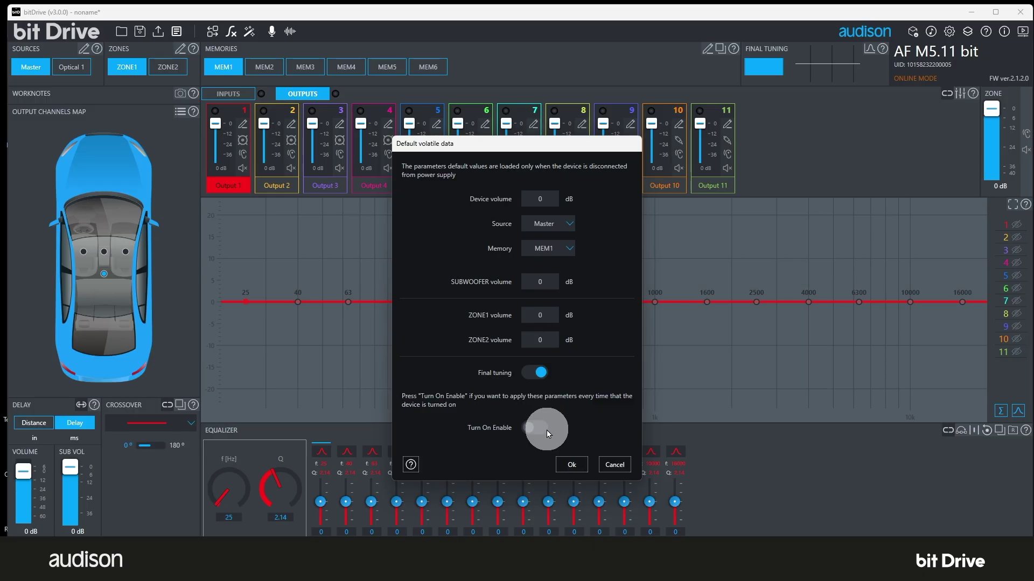
{"action": "left_click", "coordinate": [615, 465]}
{"action": "left_click", "coordinate": [223, 36]}
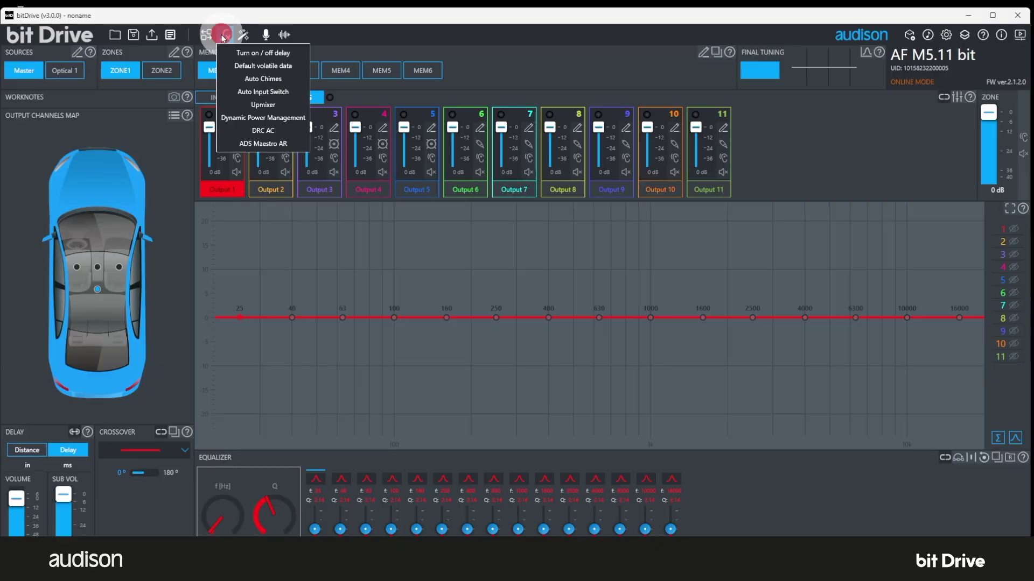
{"action": "left_click", "coordinate": [248, 78]}
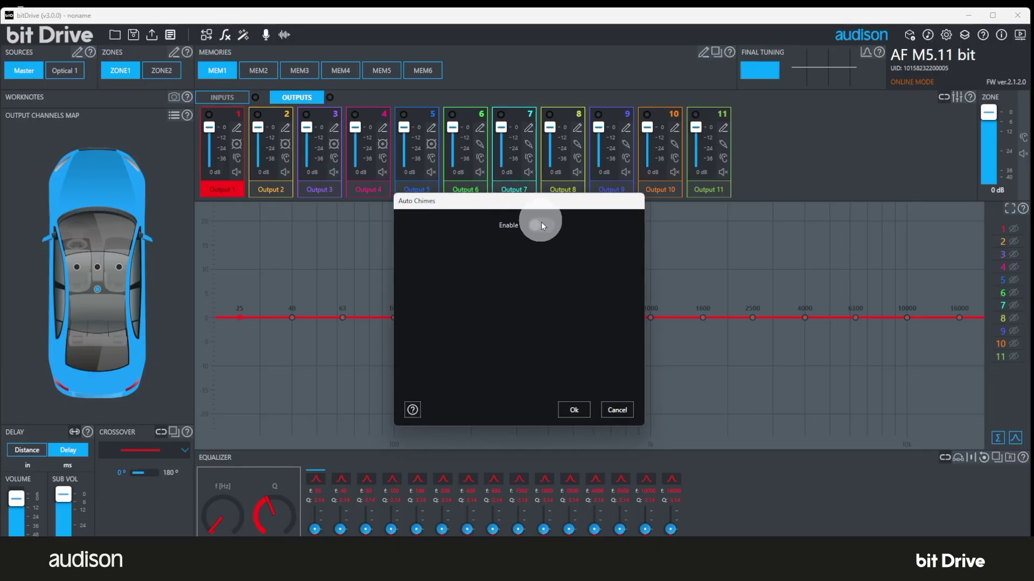
{"action": "left_click", "coordinate": [542, 225]}
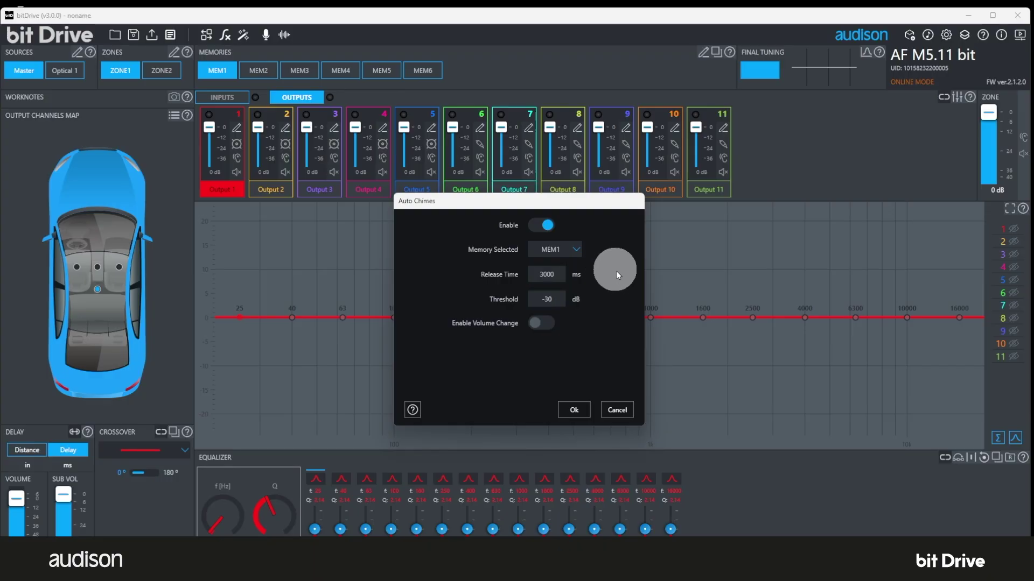
{"action": "left_click", "coordinate": [619, 411]}
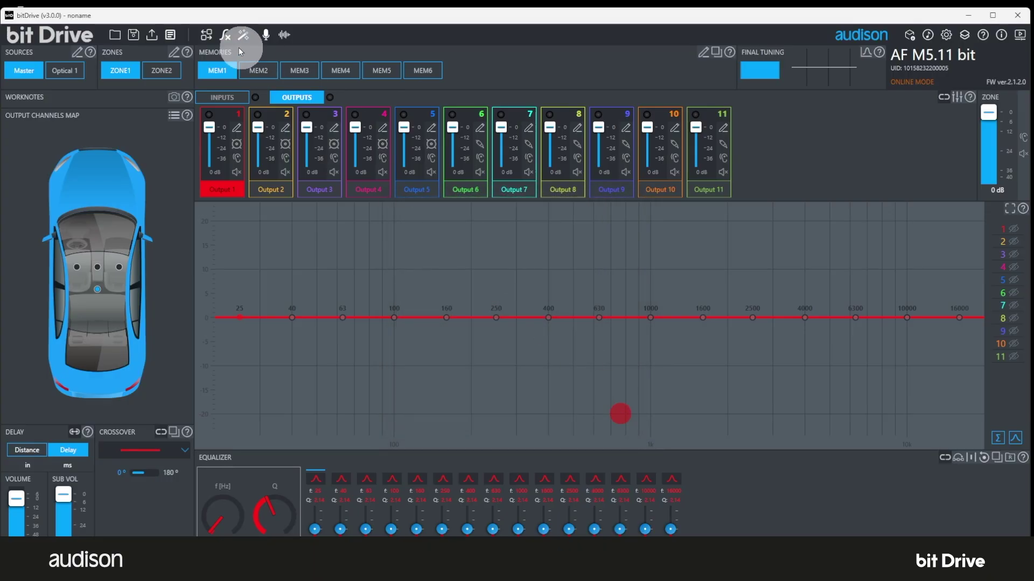
{"action": "left_click", "coordinate": [225, 35]}
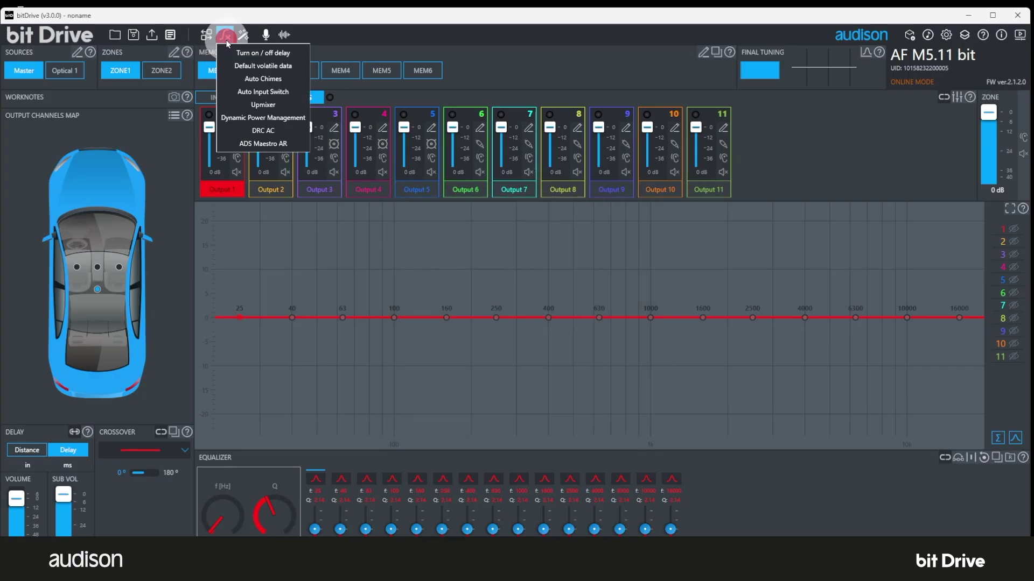
{"action": "left_click", "coordinate": [254, 91]}
{"action": "left_click", "coordinate": [540, 193]}
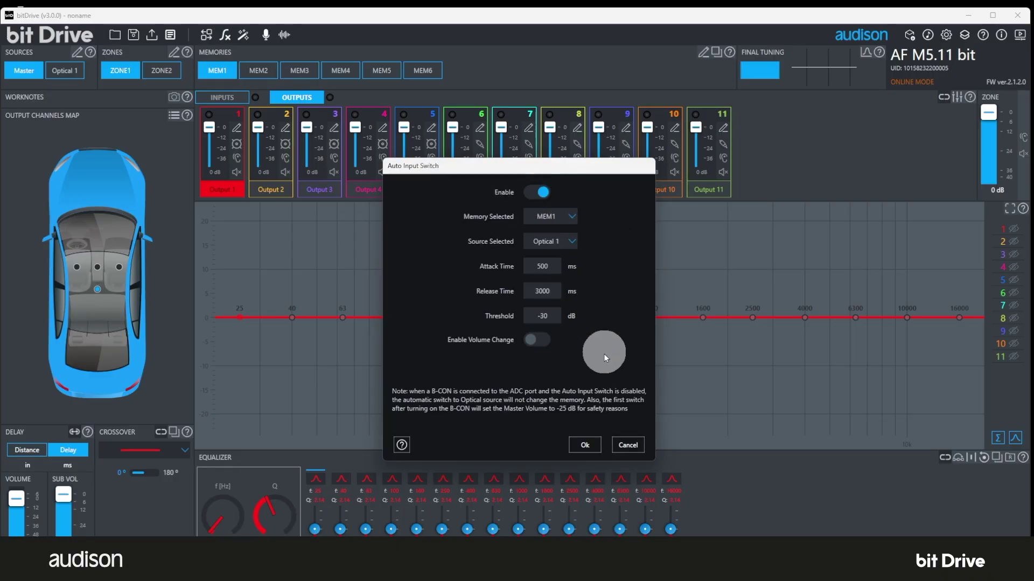
{"action": "left_click", "coordinate": [628, 447]}
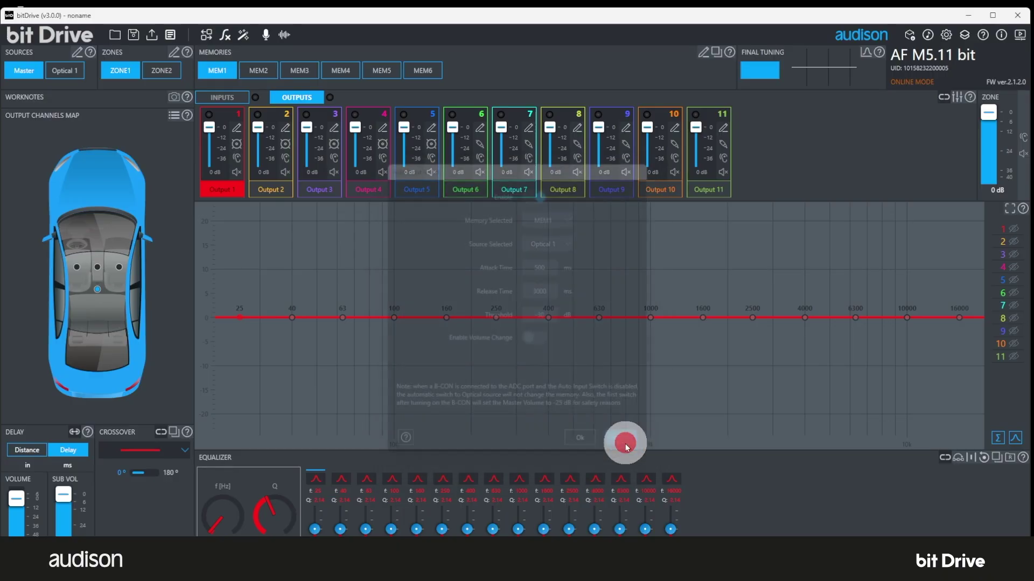
{"action": "left_click", "coordinate": [226, 36]}
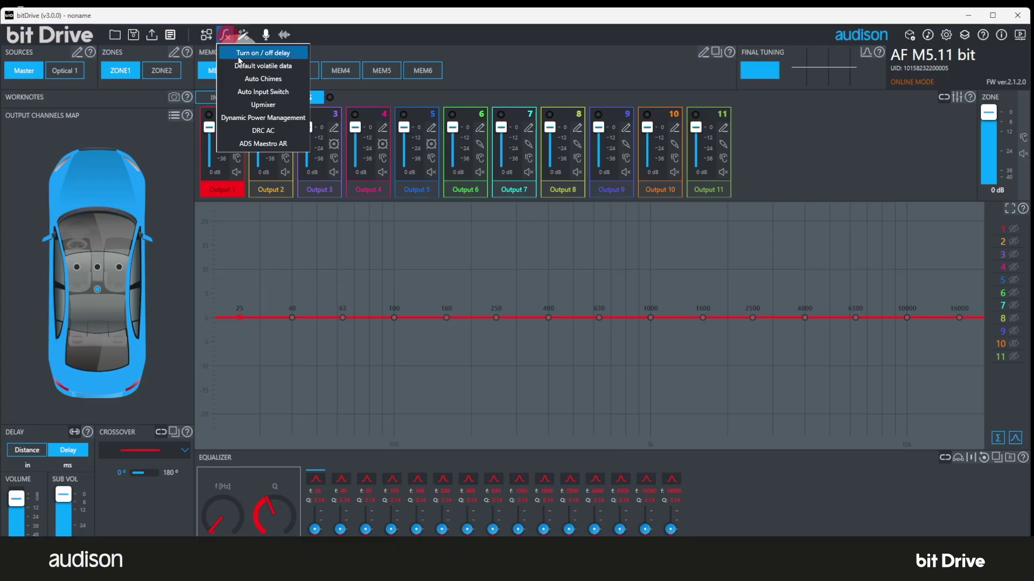
{"action": "left_click", "coordinate": [257, 104]}
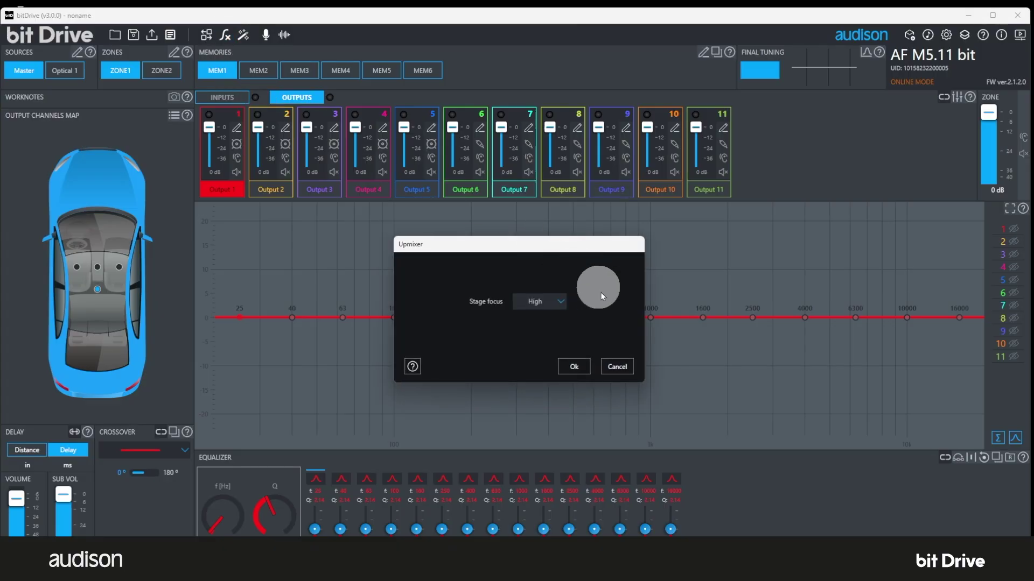
{"action": "left_click", "coordinate": [562, 303]}
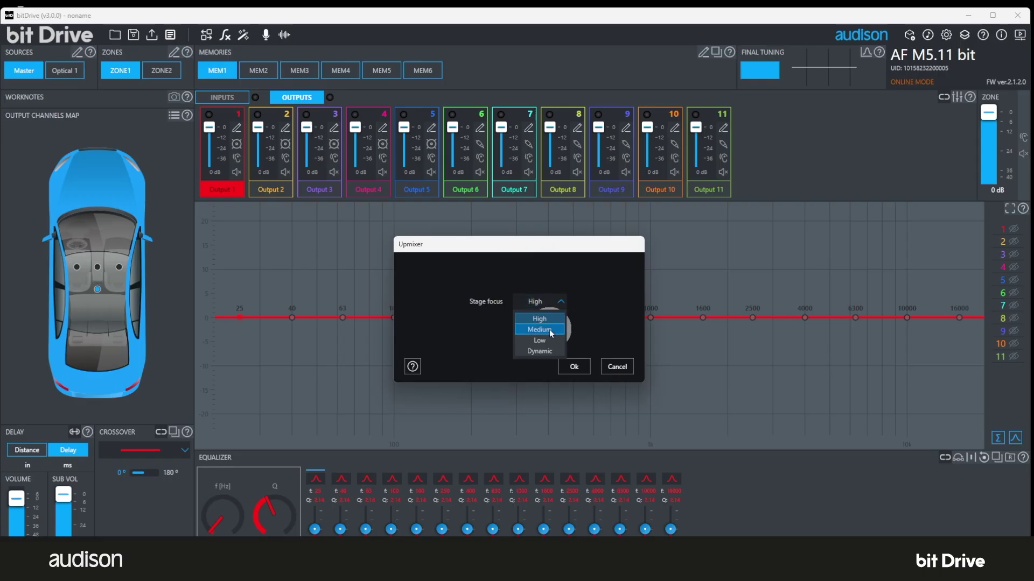
{"action": "left_click", "coordinate": [619, 372]}
{"action": "left_click", "coordinate": [619, 369]}
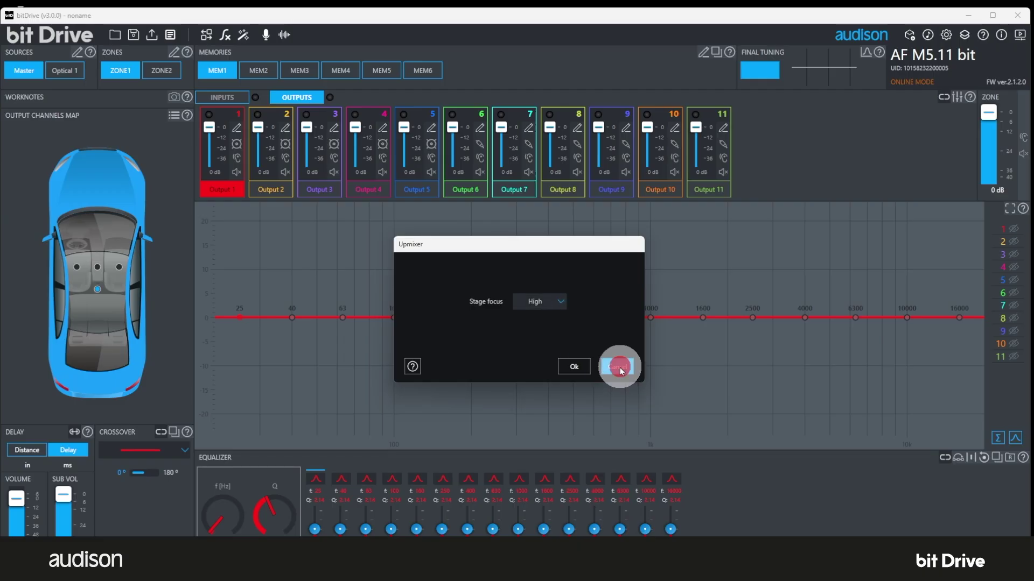
{"action": "left_click", "coordinate": [223, 42]}
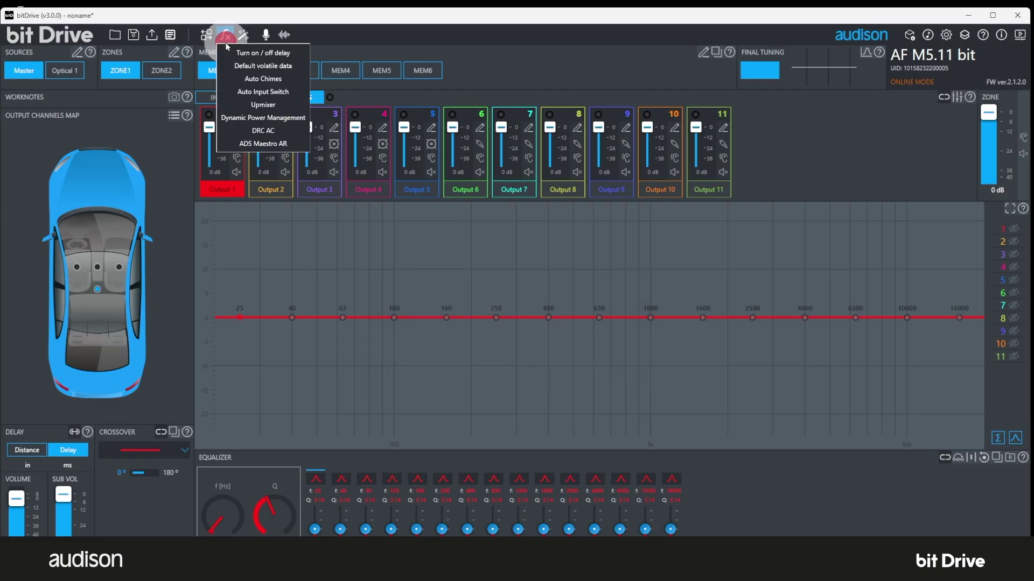
Step: View and close Dynamic Power Management, DRC AC and ADS Maestro AR, leaving ADS Maestro AR disabled
{"action": "left_click", "coordinate": [260, 121]}
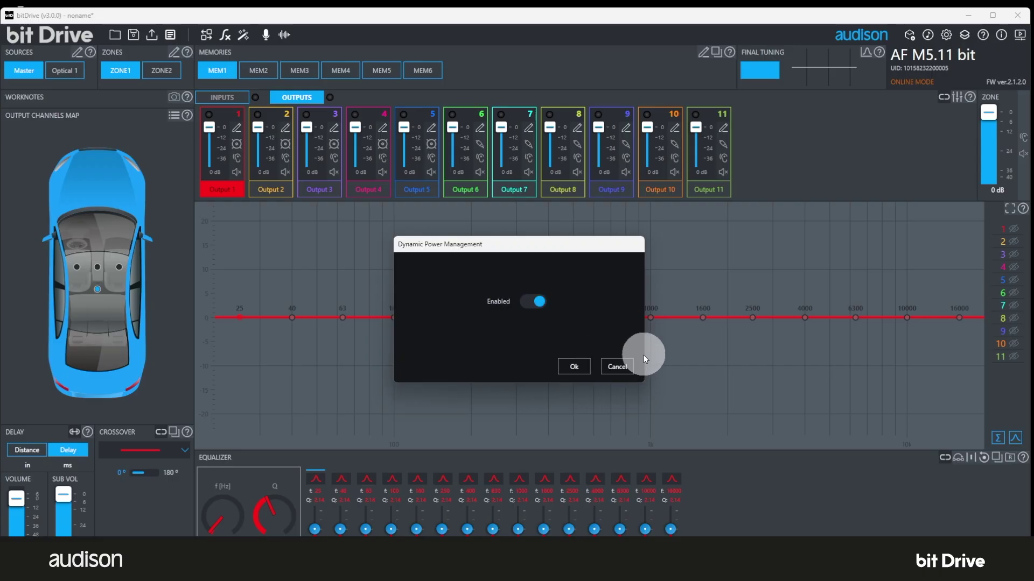
{"action": "left_click", "coordinate": [619, 366]}
{"action": "left_click", "coordinate": [226, 36]}
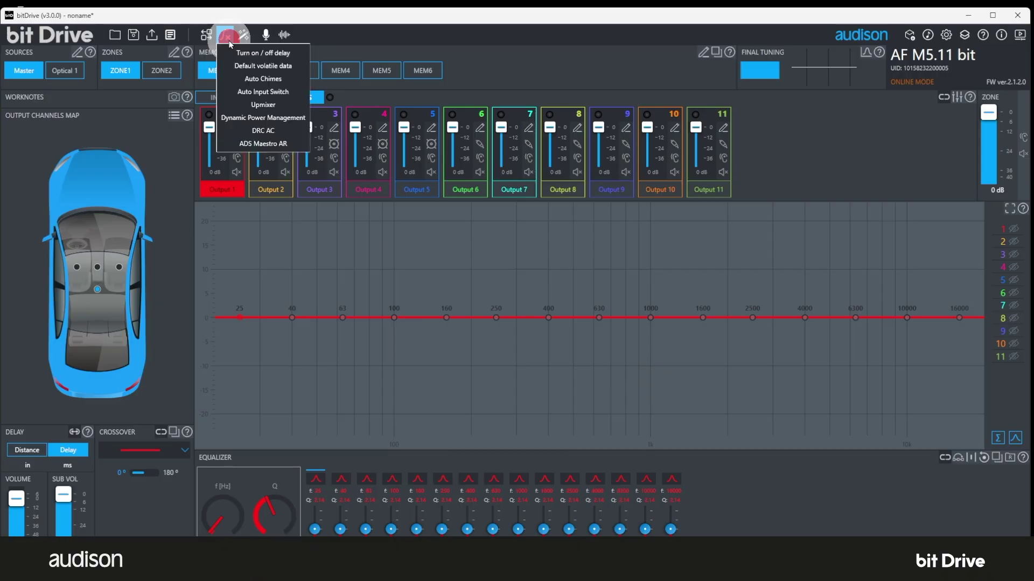
{"action": "left_click", "coordinate": [254, 131]}
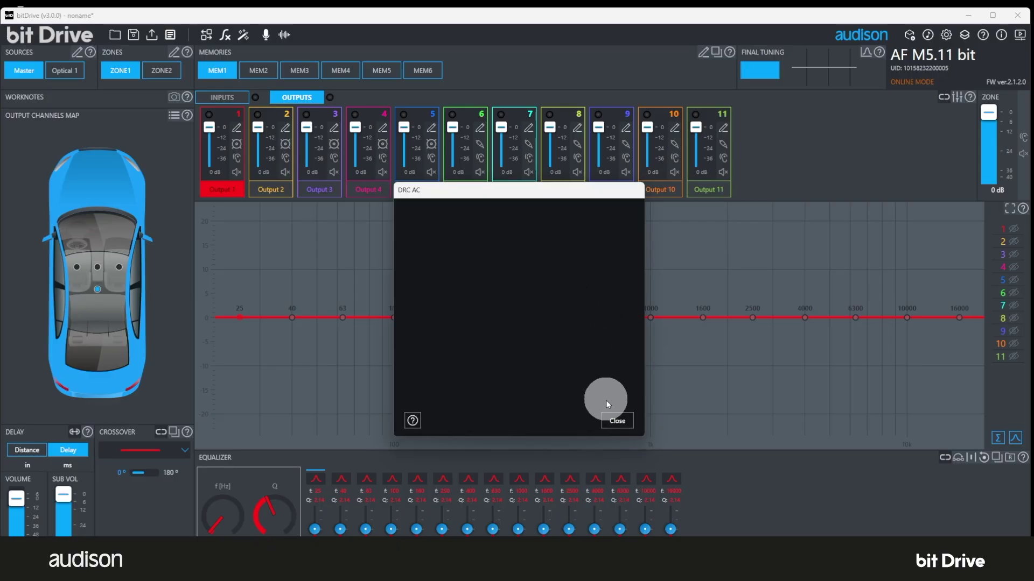
{"action": "left_click", "coordinate": [627, 422]}
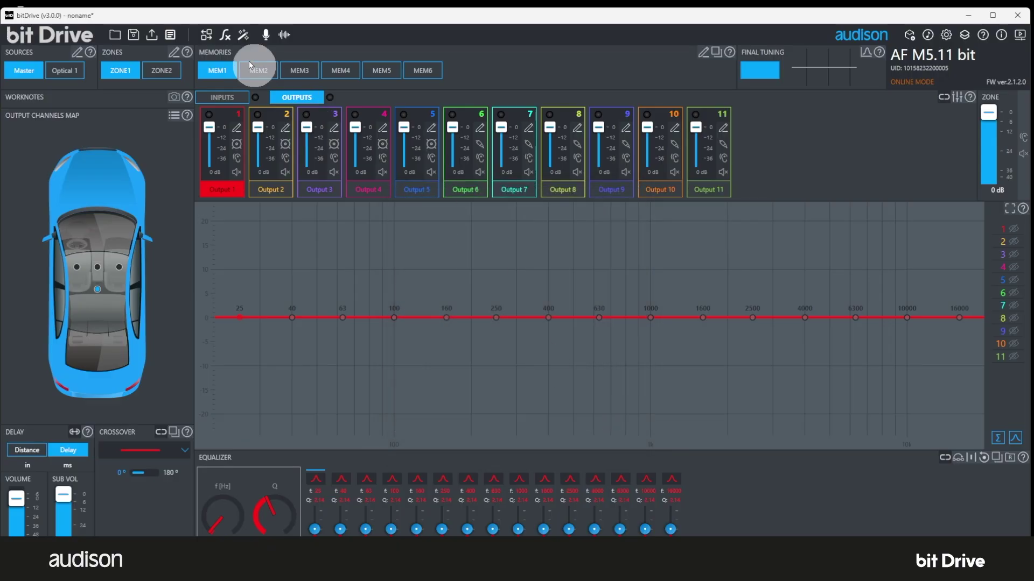
{"action": "left_click", "coordinate": [226, 36]}
{"action": "left_click", "coordinate": [262, 142]}
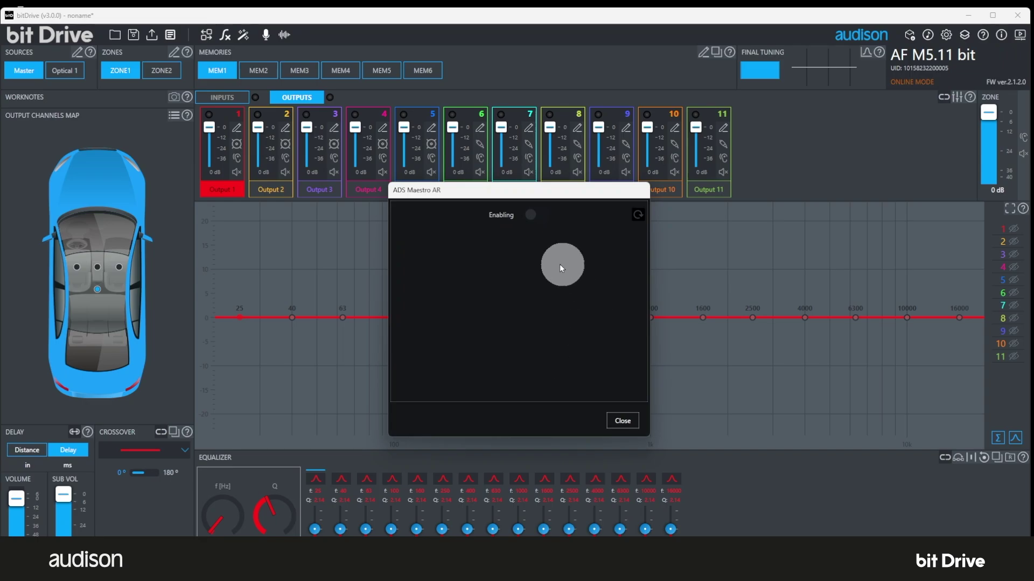
{"action": "left_click", "coordinate": [622, 421]}
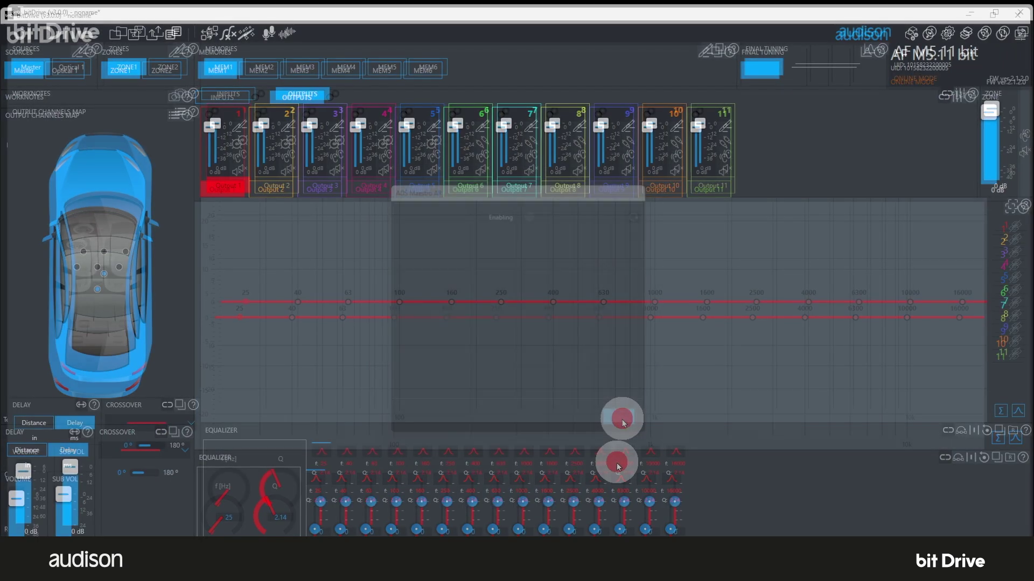
{"action": "left_click", "coordinate": [249, 31]}
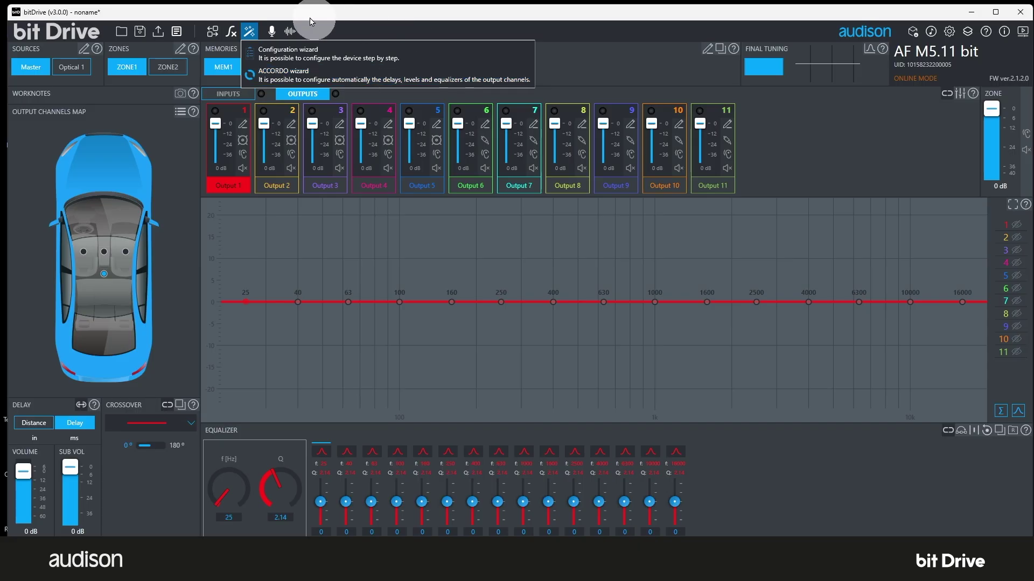
{"action": "left_click", "coordinate": [254, 32]}
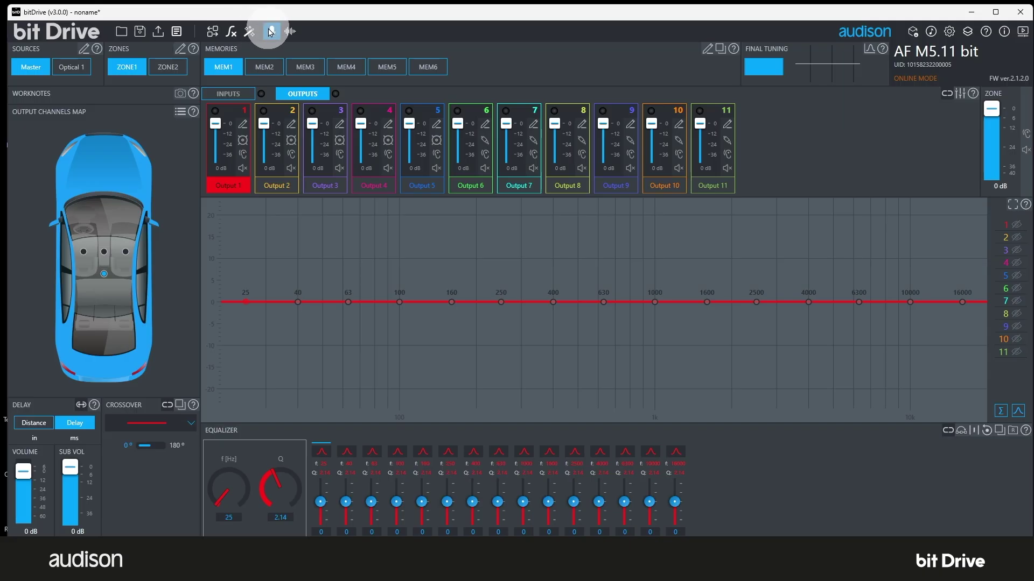
{"action": "left_click", "coordinate": [271, 32]}
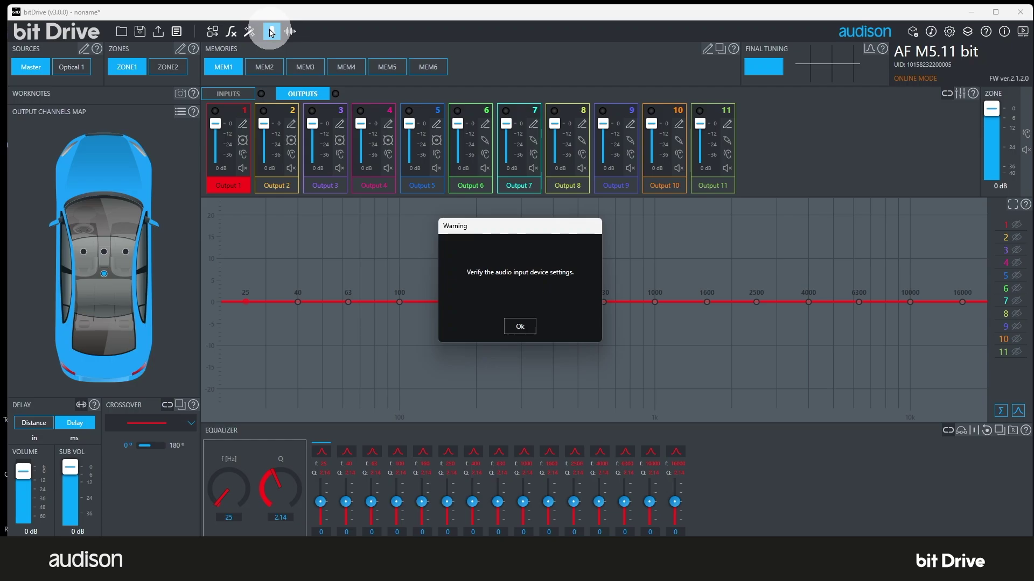
{"action": "left_click", "coordinate": [525, 326]}
{"action": "left_click", "coordinate": [289, 38]}
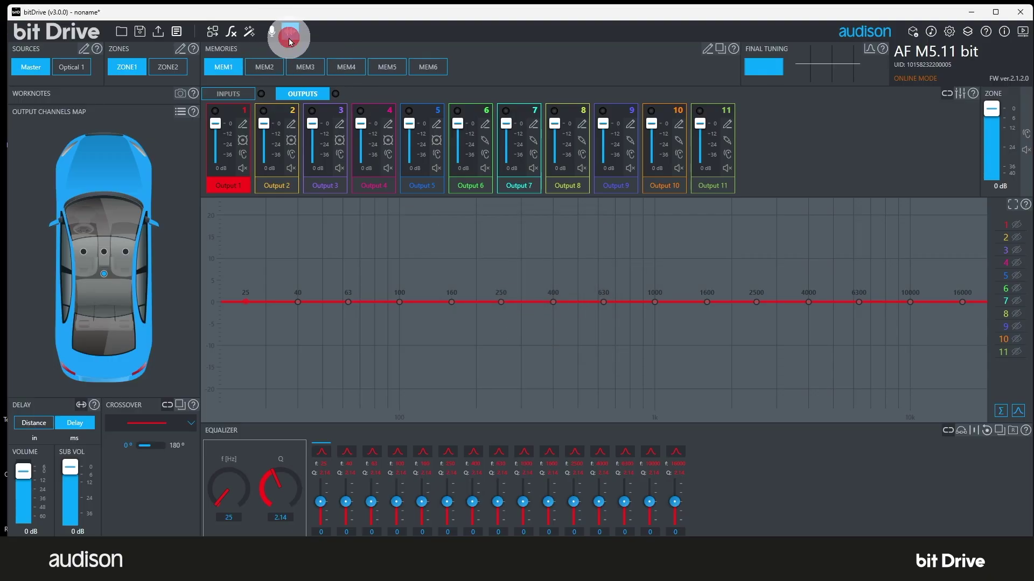
{"action": "left_click", "coordinate": [289, 206]}
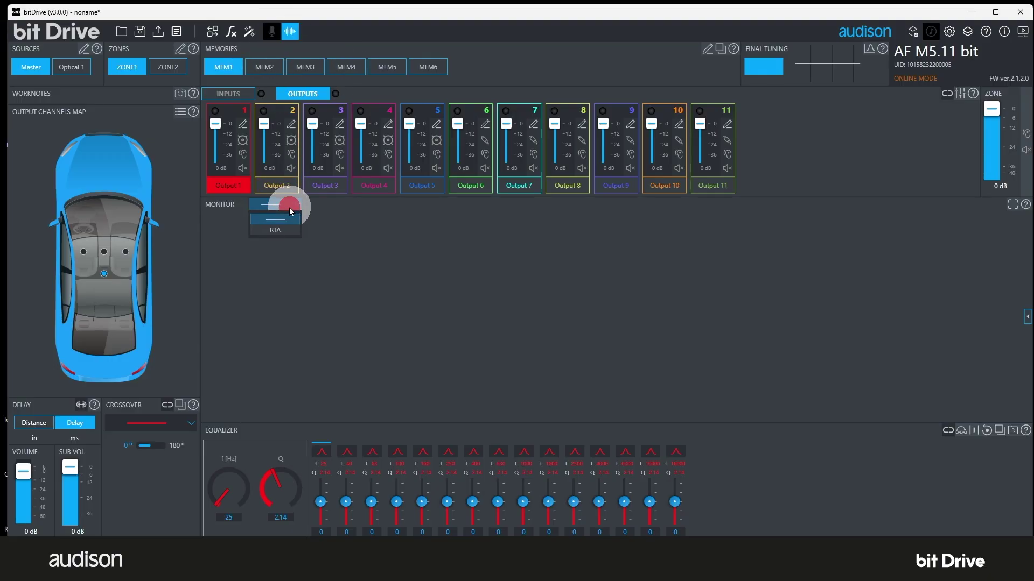
{"action": "left_click", "coordinate": [284, 226]}
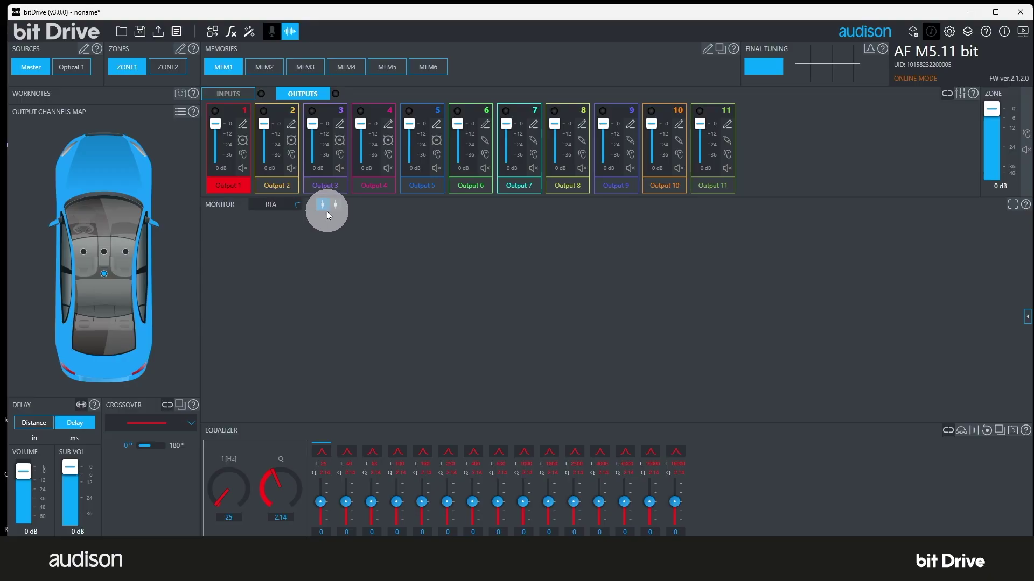
{"action": "left_click", "coordinate": [333, 206]}
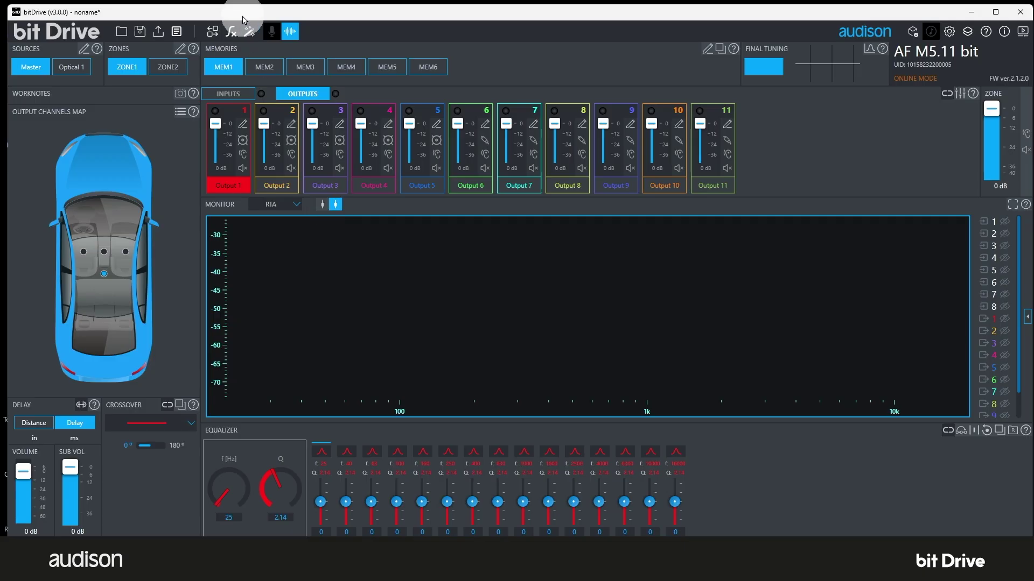
{"action": "left_click", "coordinate": [292, 35]}
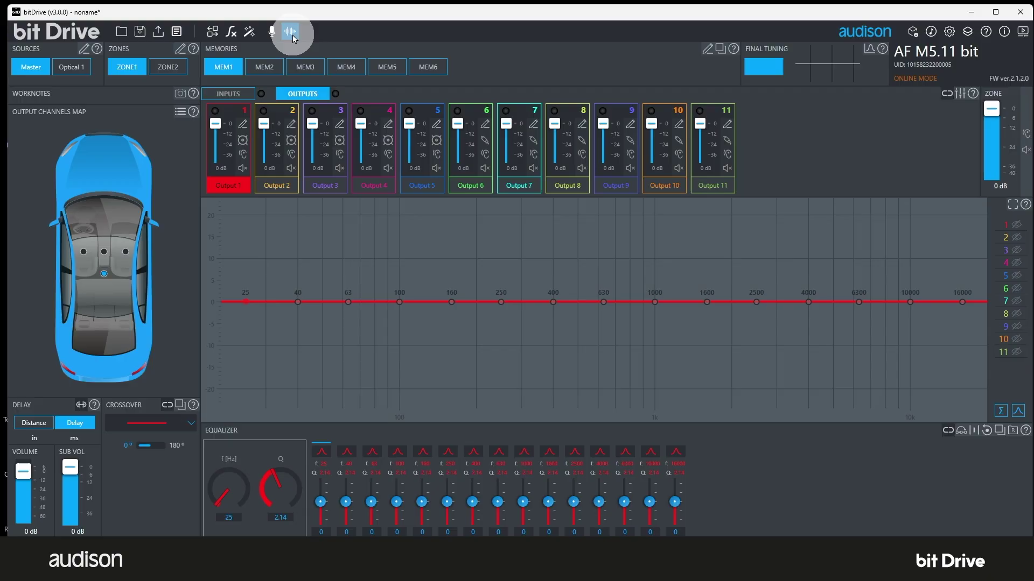
Step: Check the Update Center, then review the audio measurement input devices and cancel Audio Settings unchanged
{"action": "left_click", "coordinate": [913, 32]}
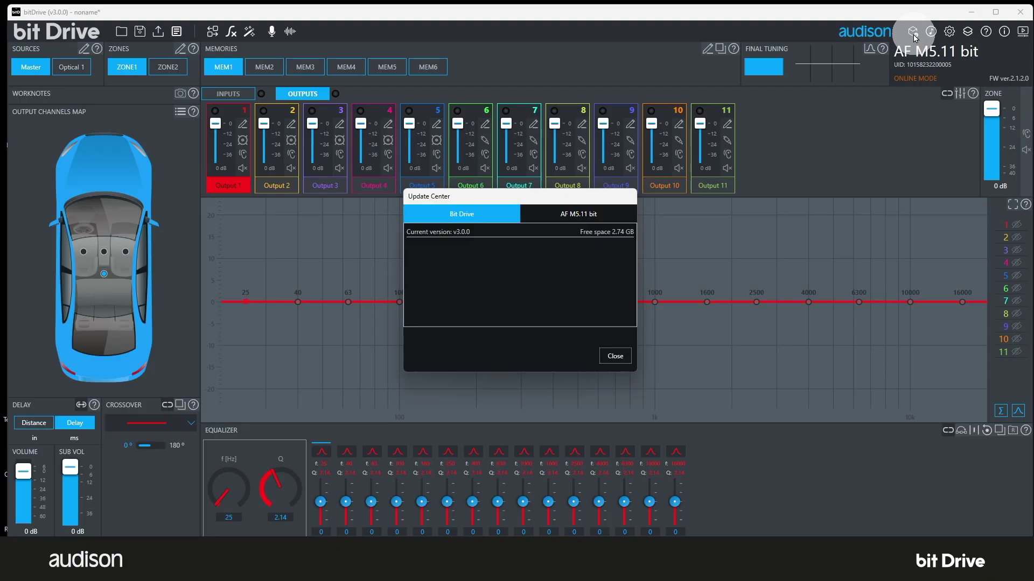
{"action": "left_click", "coordinate": [615, 355]}
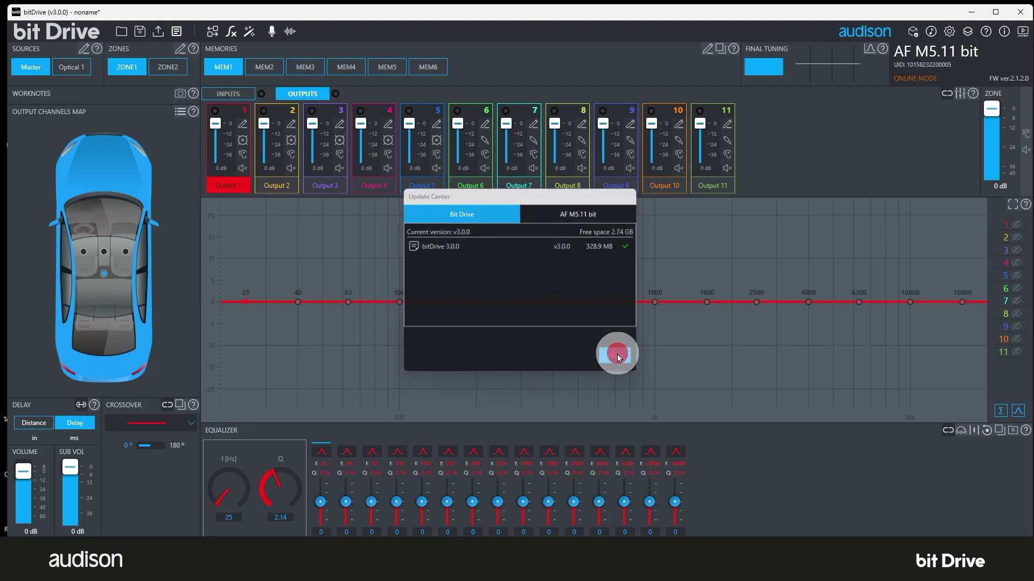
{"action": "left_click", "coordinate": [931, 33]}
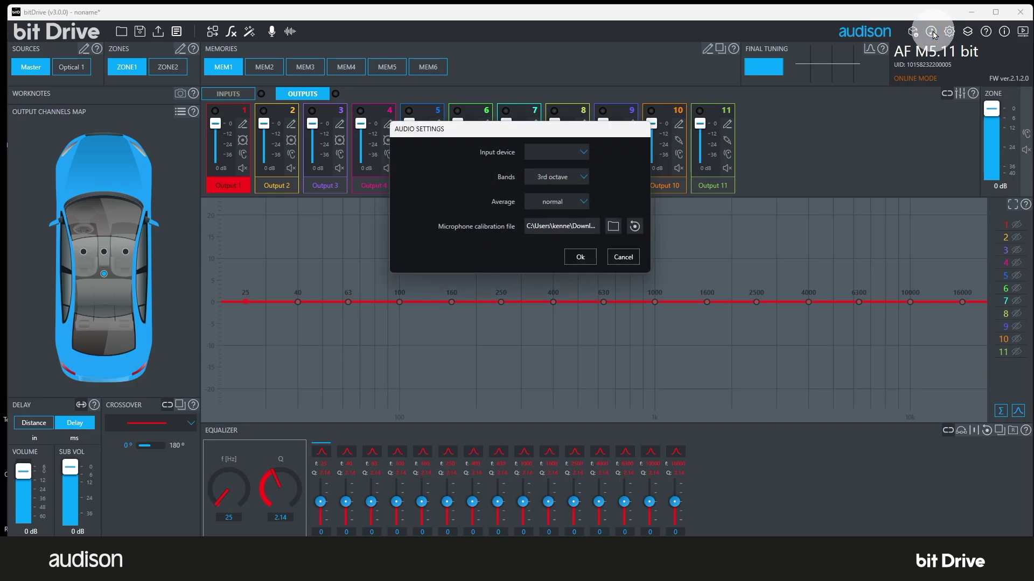
{"action": "left_click", "coordinate": [576, 150]}
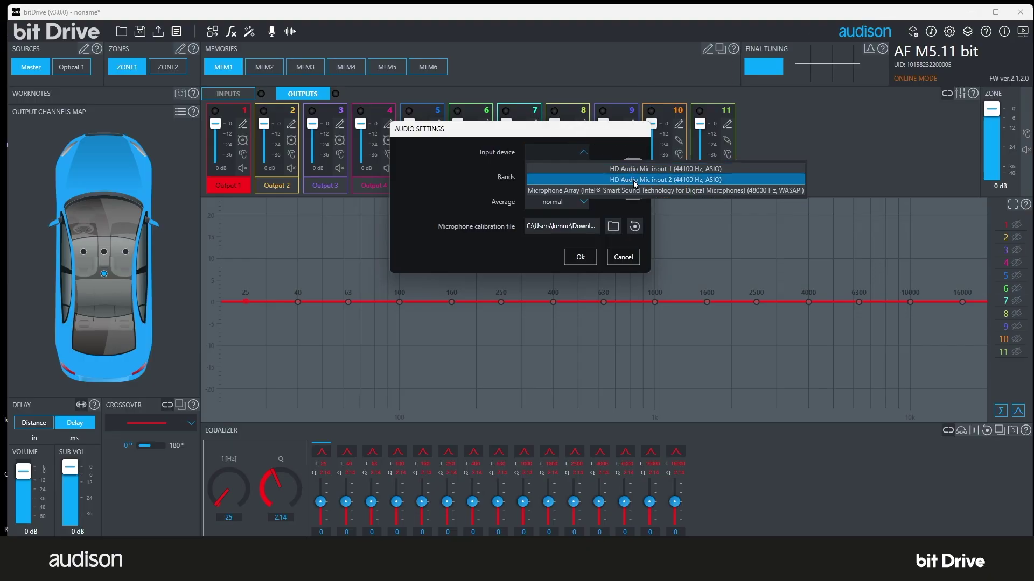
{"action": "left_click", "coordinate": [814, 150]}
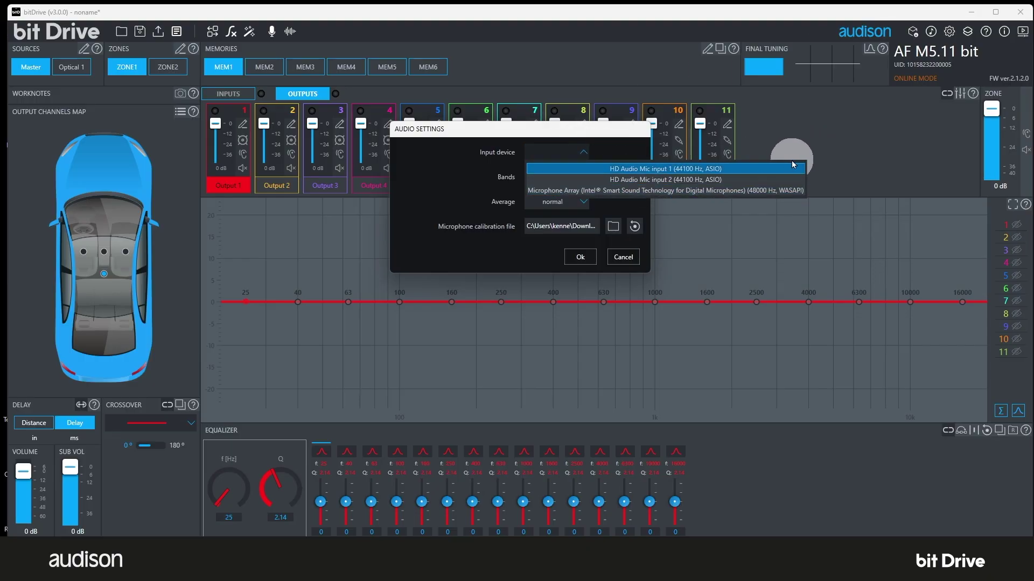
{"action": "left_click", "coordinate": [828, 141]}
{"action": "left_click", "coordinate": [633, 264]}
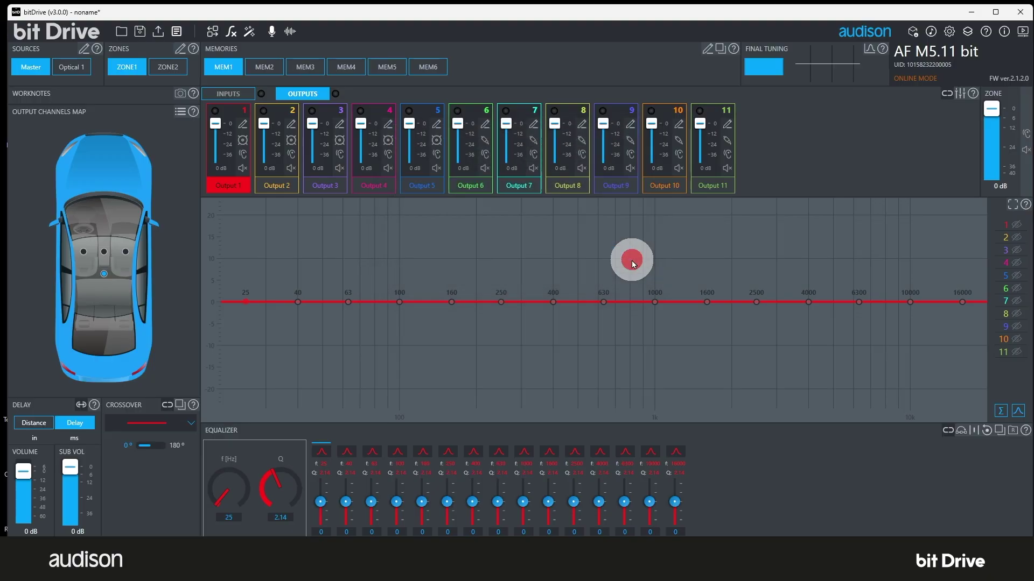
{"action": "left_click", "coordinate": [949, 32]}
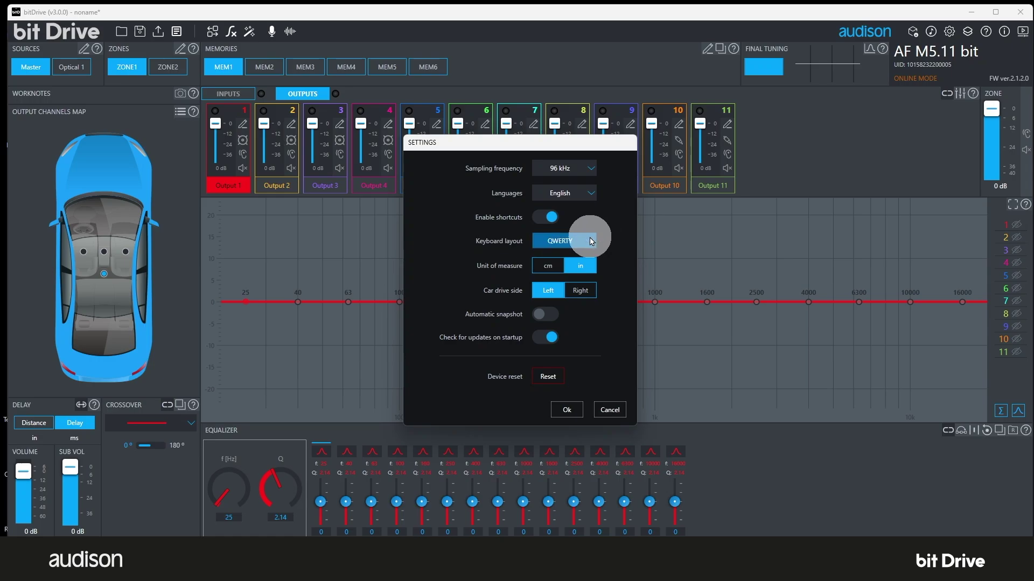
Step: Try centimetres and right-hand drive, revert to inches and left drive, then cancel Settings
{"action": "left_click", "coordinate": [547, 266]}
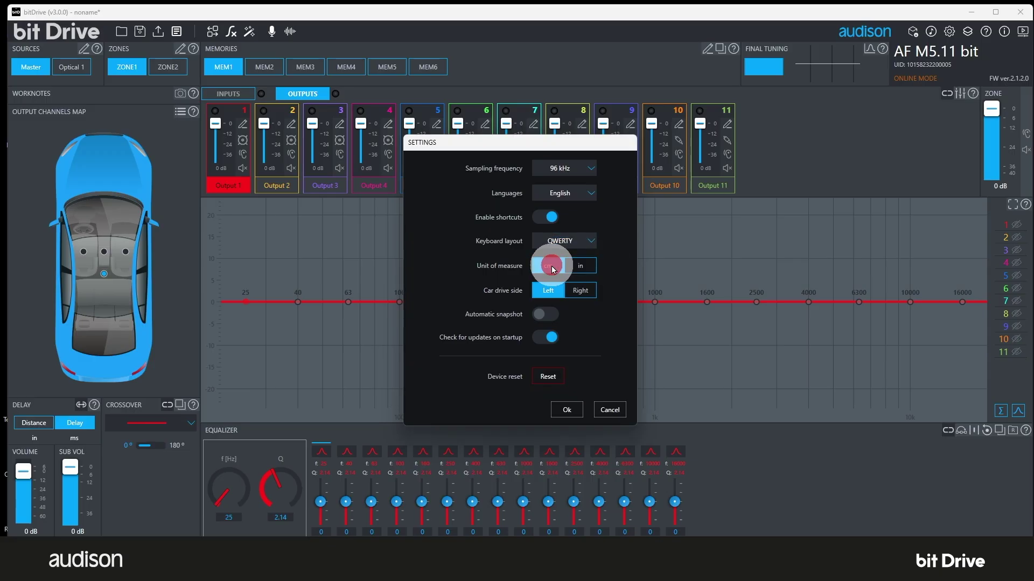
{"action": "left_click", "coordinate": [577, 267]}
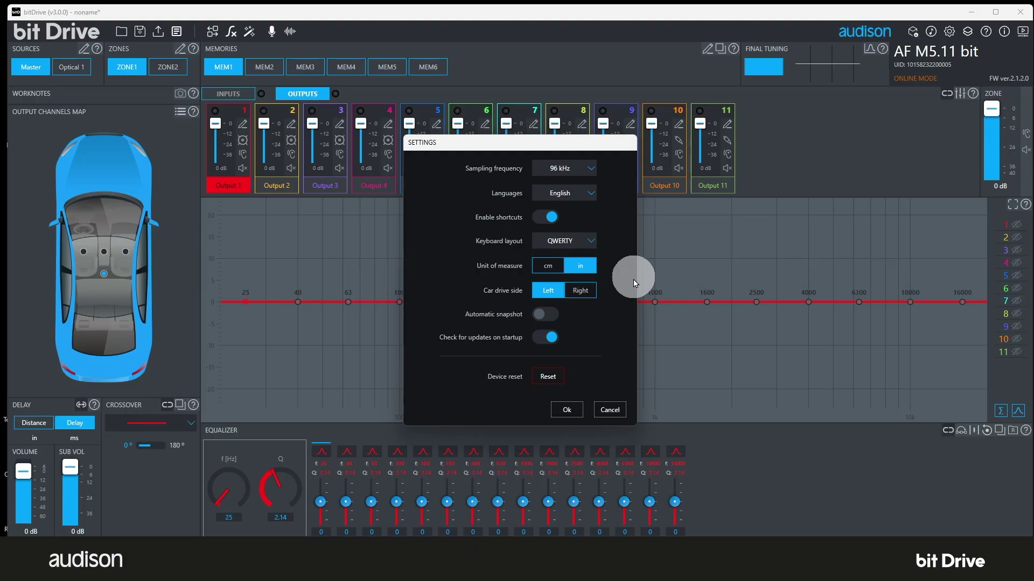
{"action": "left_click", "coordinate": [583, 293]}
{"action": "left_click", "coordinate": [552, 293]}
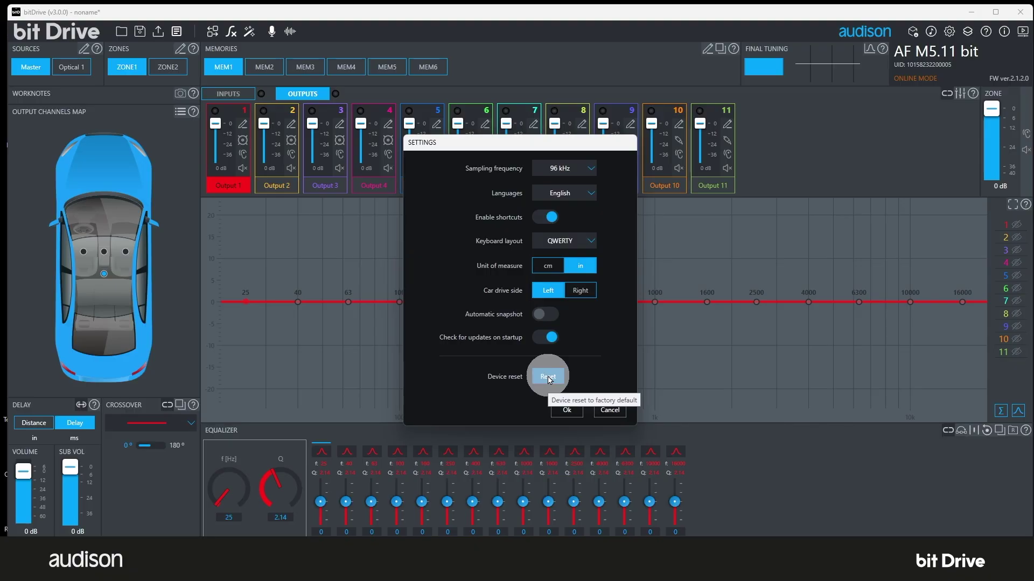
{"action": "left_click", "coordinate": [614, 412]}
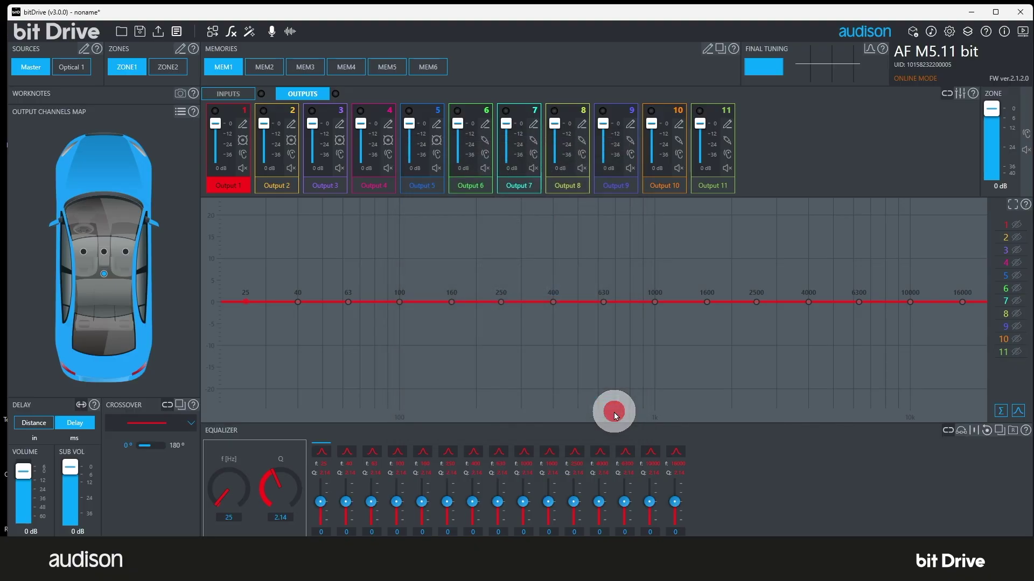
Step: View the keyboard shortcuts map and the HTML Help manual, closing each afterwards
{"action": "left_click", "coordinate": [968, 34]}
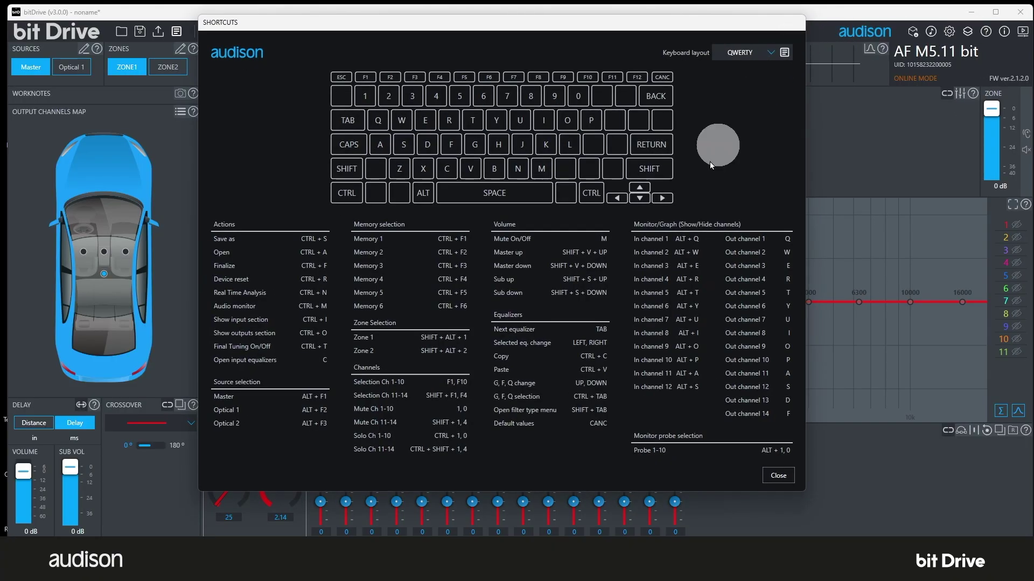
{"action": "left_click", "coordinate": [778, 476]}
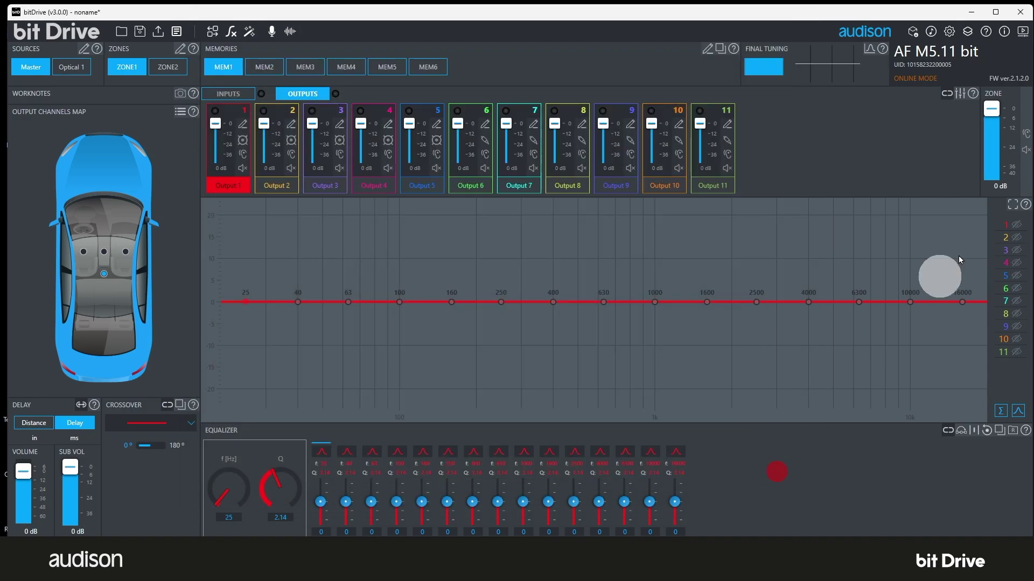
{"action": "left_click", "coordinate": [983, 33]}
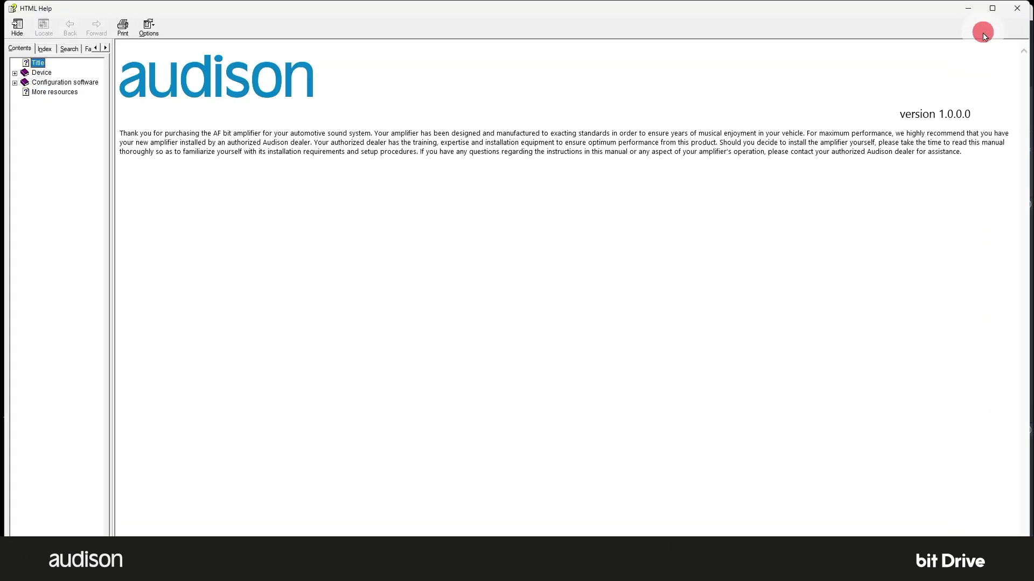
{"action": "left_click", "coordinate": [1021, 10]}
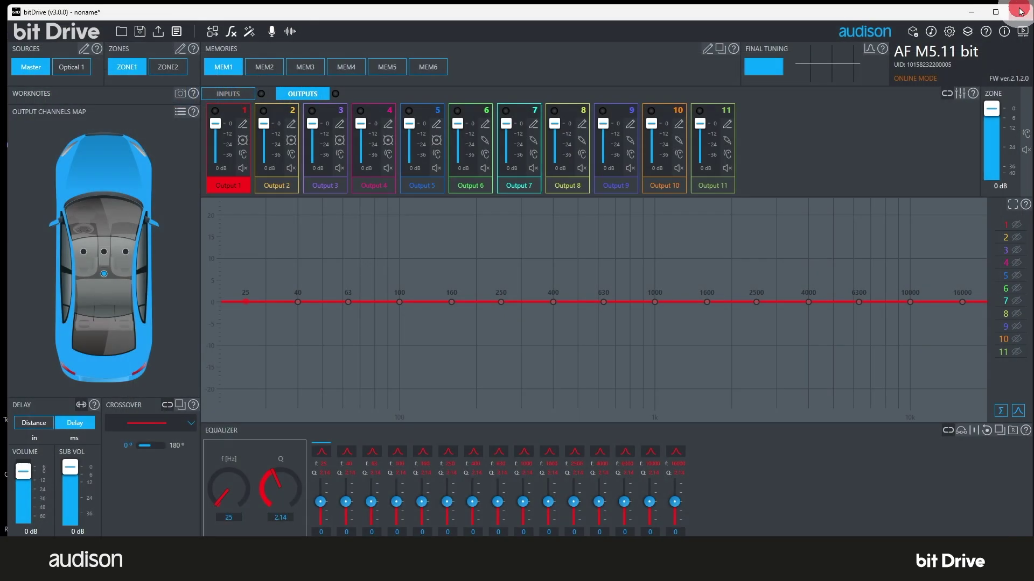
{"action": "left_click", "coordinate": [1004, 34]}
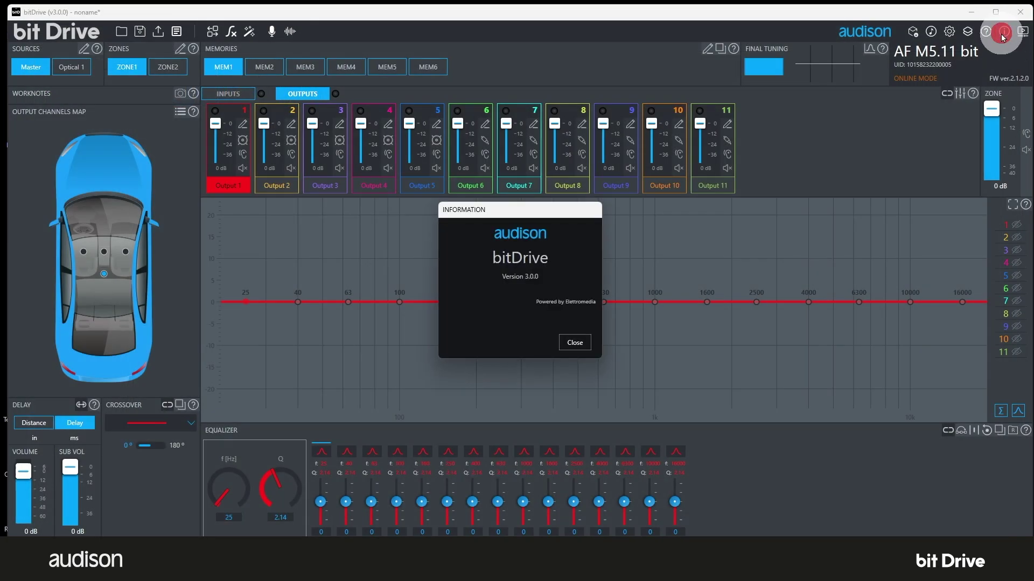
{"action": "left_click", "coordinate": [568, 344]}
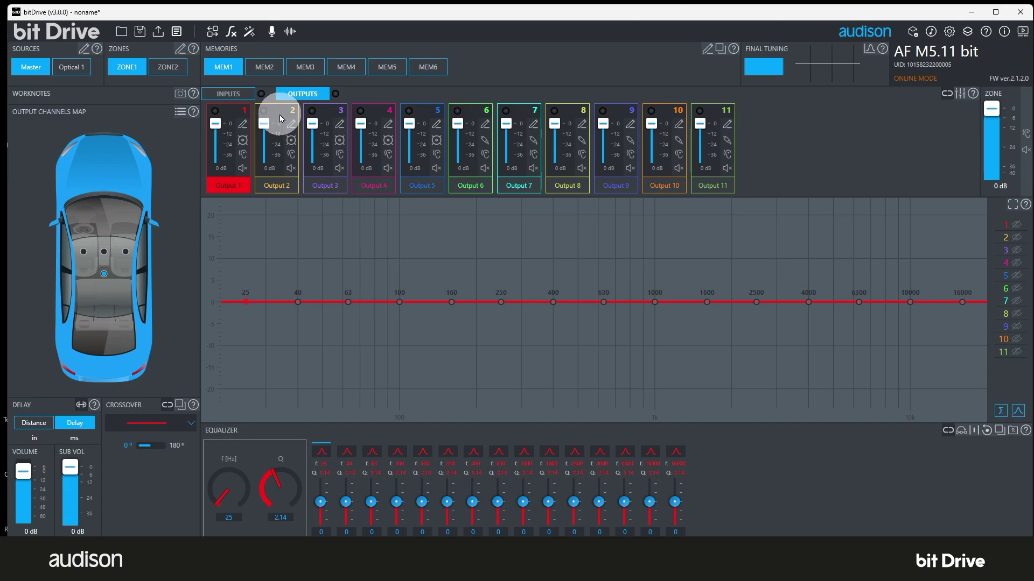
{"action": "left_click", "coordinate": [75, 67]}
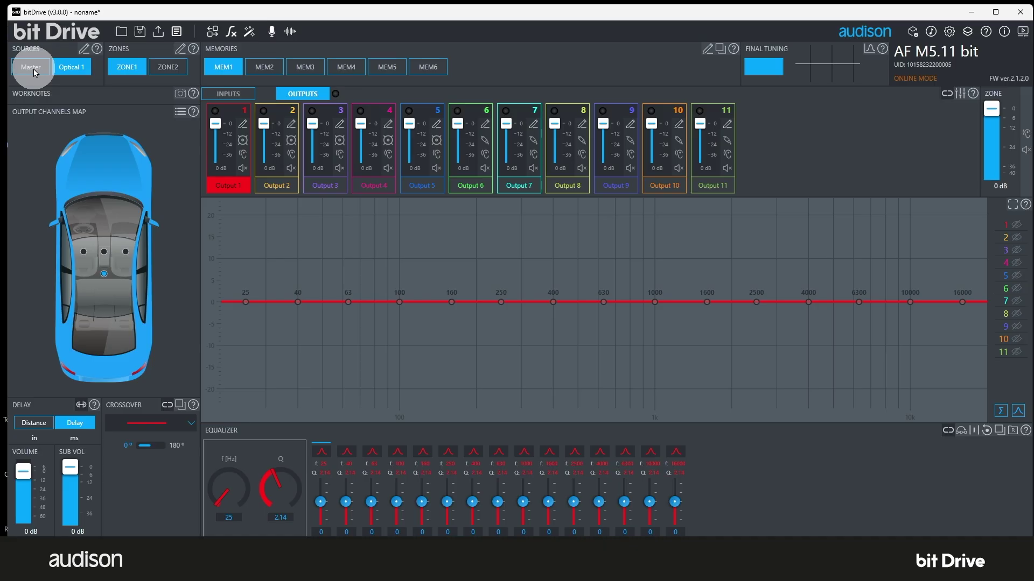
Step: Make Master the active source again, then view the Sources settings and cancel without changes
{"action": "left_click", "coordinate": [34, 71]}
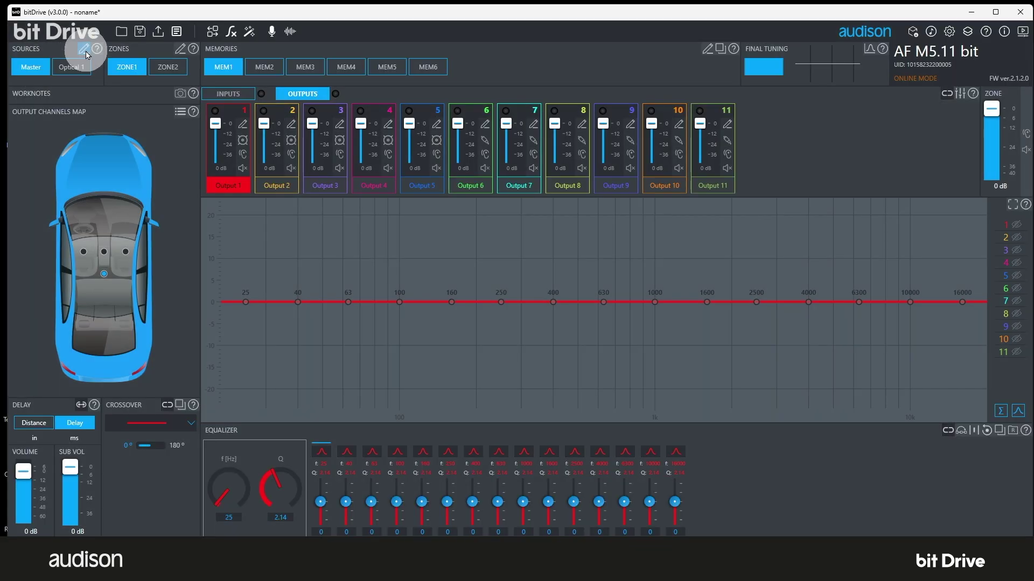
{"action": "left_click", "coordinate": [84, 51]}
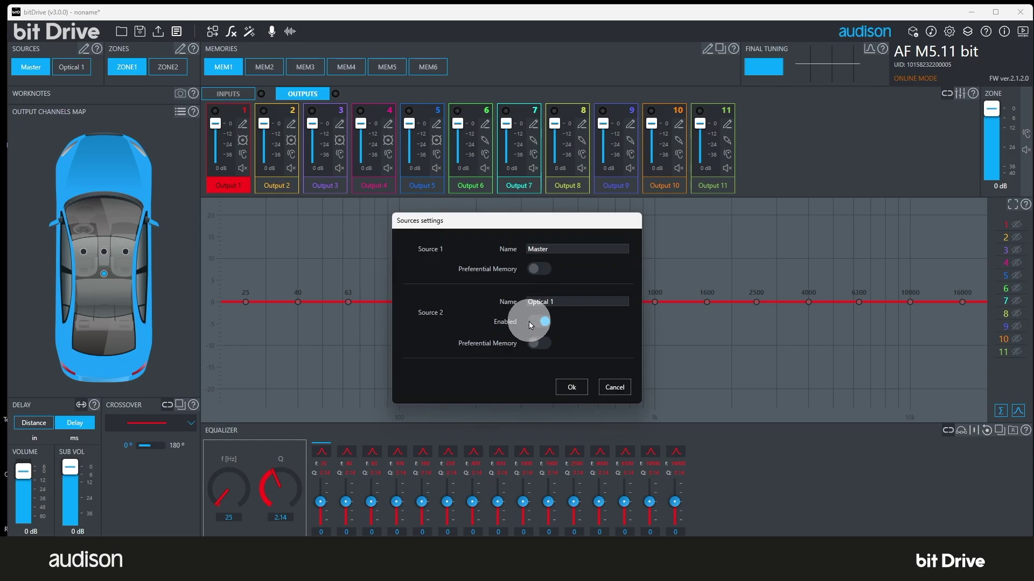
{"action": "left_click", "coordinate": [614, 387]}
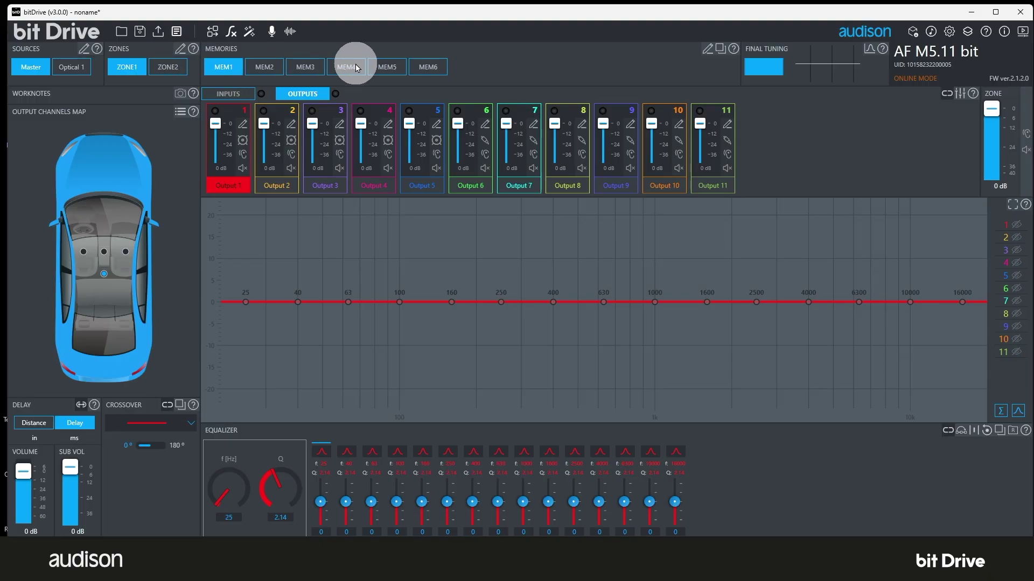
Step: Bring up the Memories settings showing MEM1–MEM6, with MEM2 to MEM6 enabled
{"action": "left_click", "coordinate": [707, 51]}
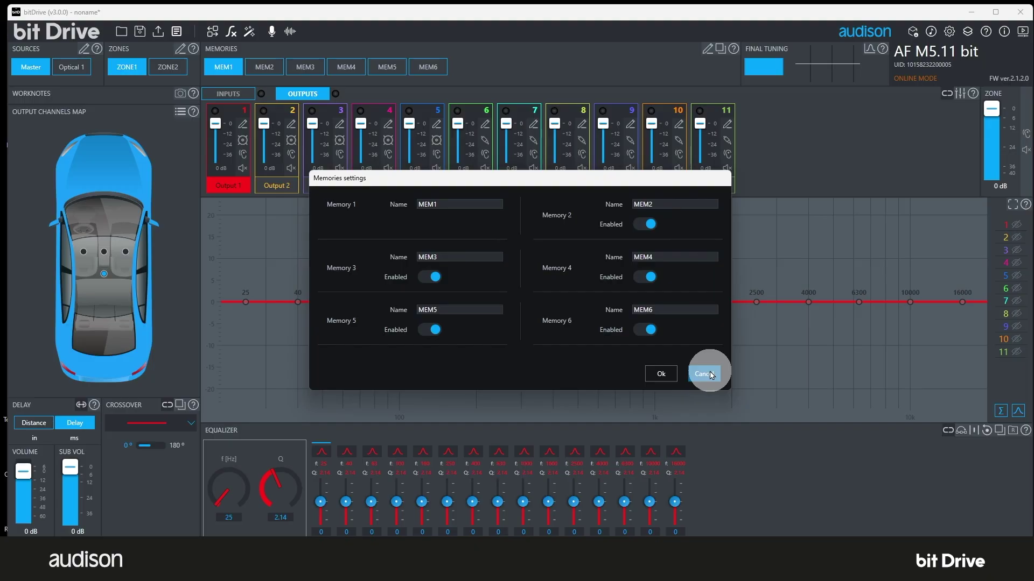
Step: Dismiss Memories settings, view the flat five-band Final Tuning EQ, then show Inputs 1–8
{"action": "left_click", "coordinate": [709, 374]}
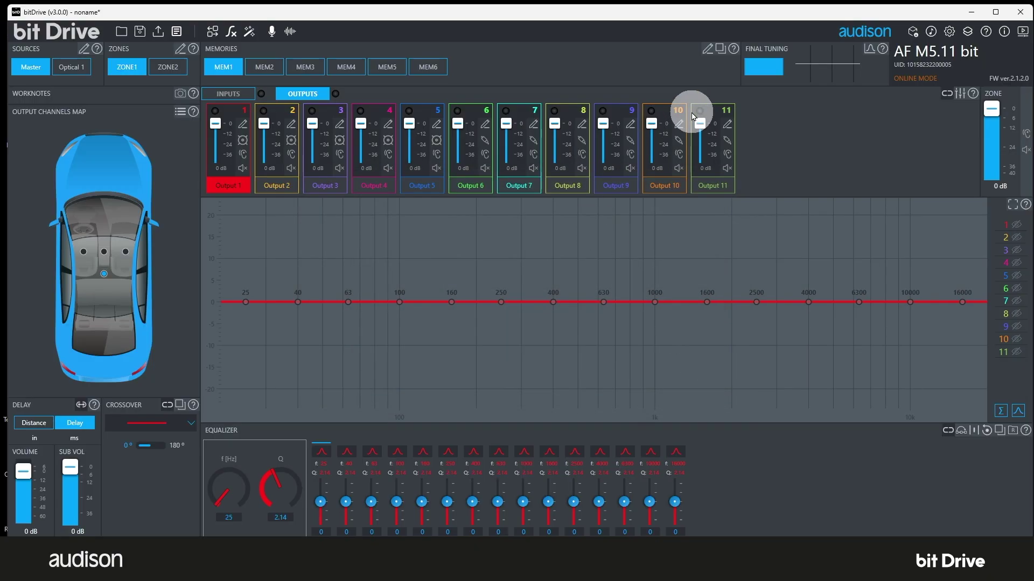
{"action": "left_click", "coordinate": [870, 49]}
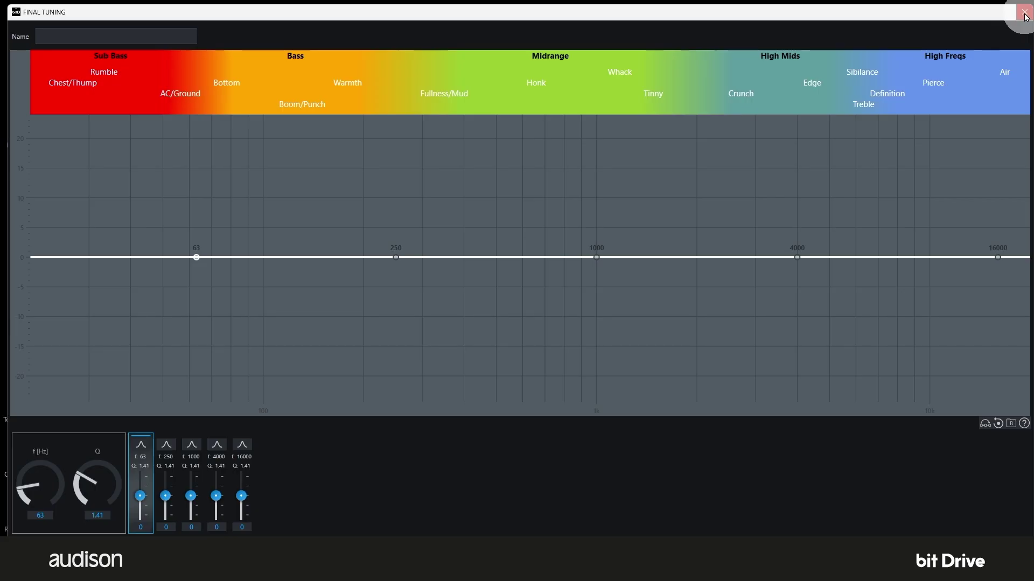
{"action": "left_click", "coordinate": [1024, 16]}
{"action": "left_click", "coordinate": [764, 63]}
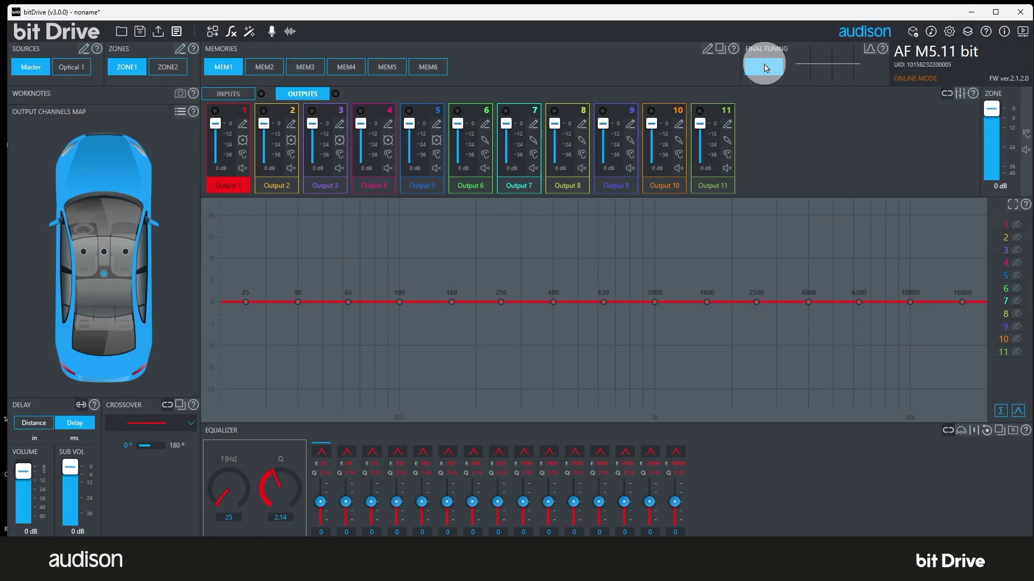
{"action": "left_click", "coordinate": [239, 100]}
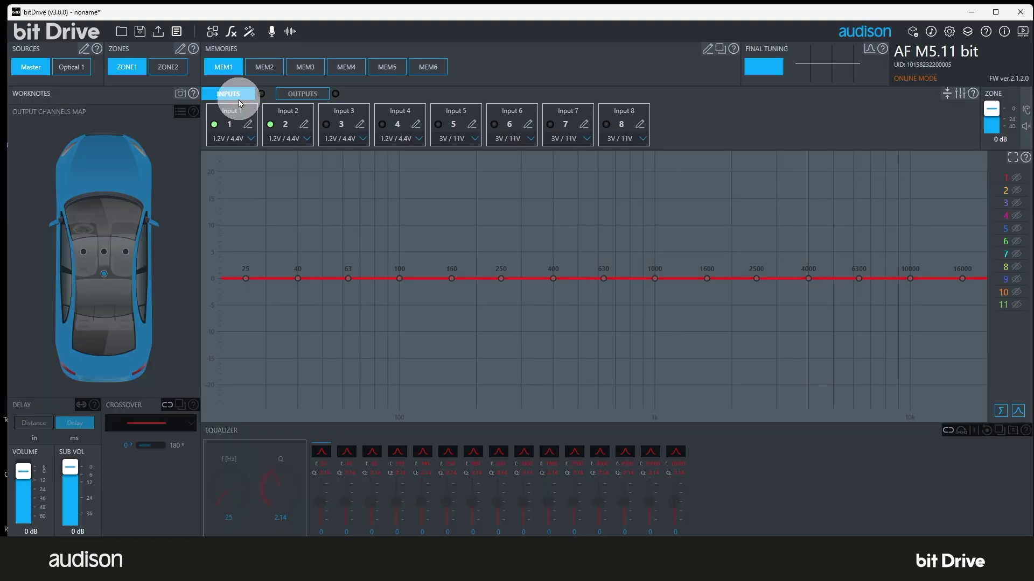
Step: Browse Input 1's sensitivity options while 1.2V / 4.4V stays selected
{"action": "left_click", "coordinate": [249, 139]}
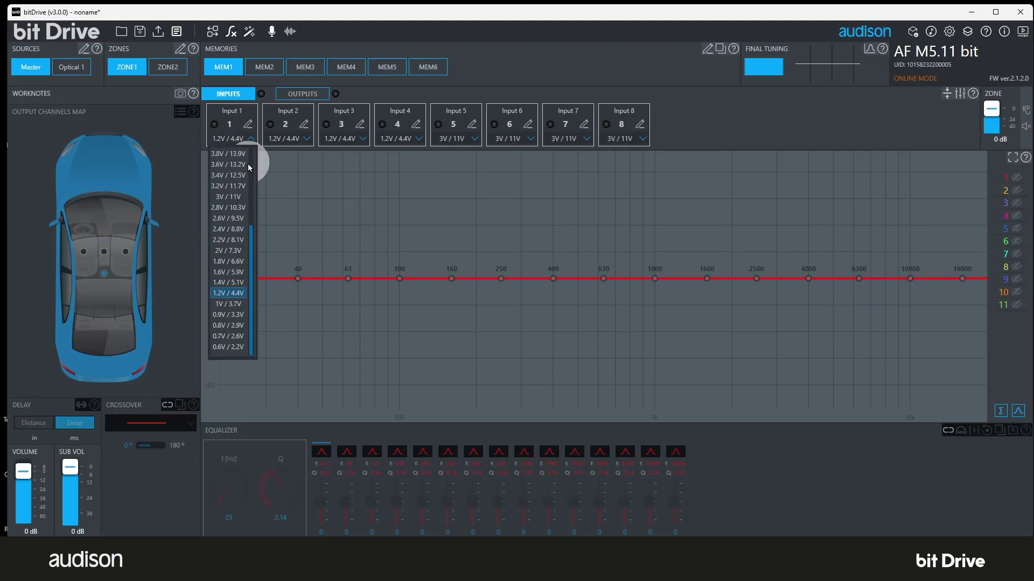
{"action": "scroll", "coordinate": [249, 166], "scroll_direction": "up", "scroll_amount": 5}
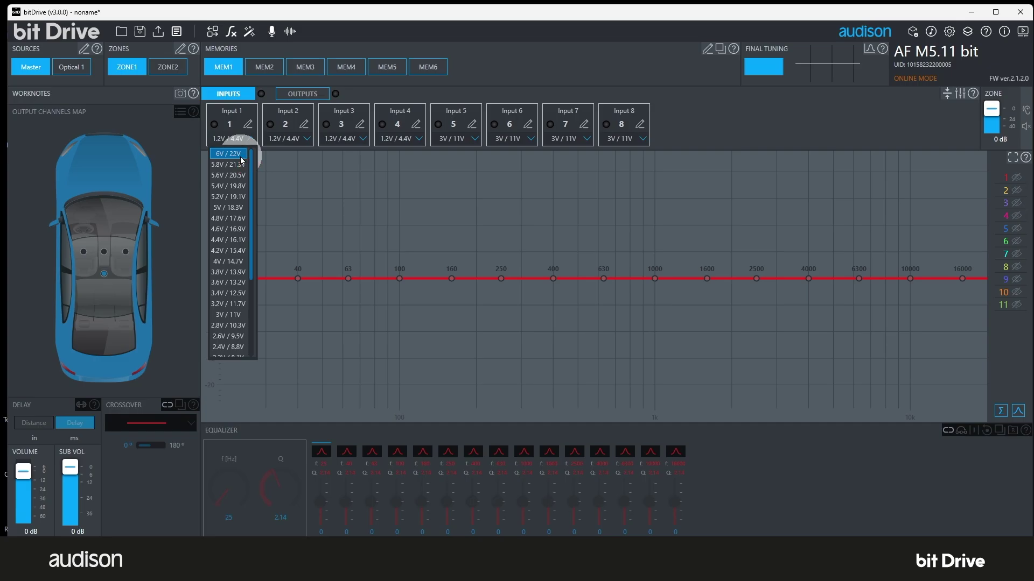
{"action": "left_click", "coordinate": [250, 290]}
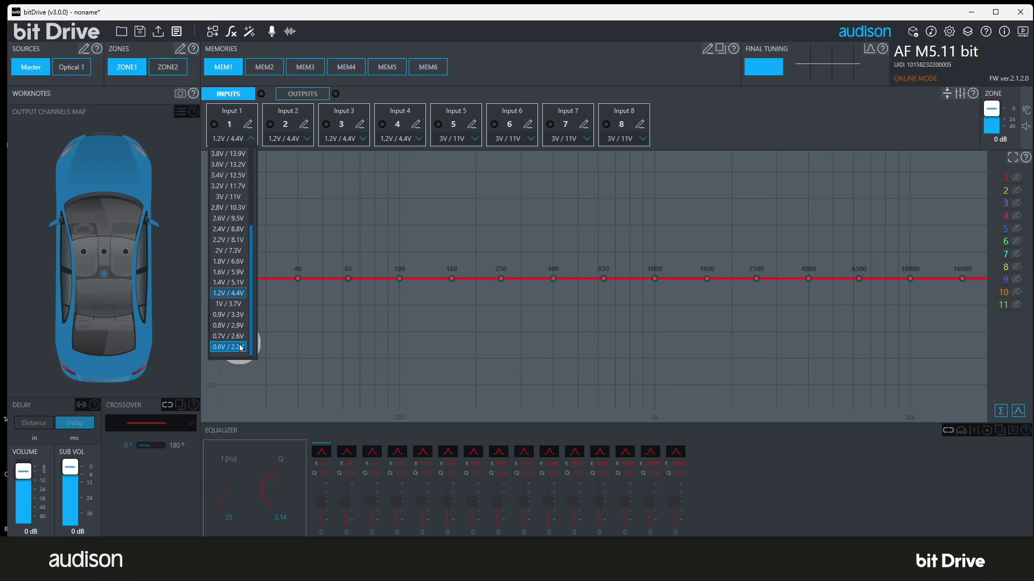
Step: Reselect 1.2V / 4.4V for Input 1's sensitivity, closing the dropdown
{"action": "left_click", "coordinate": [240, 294]}
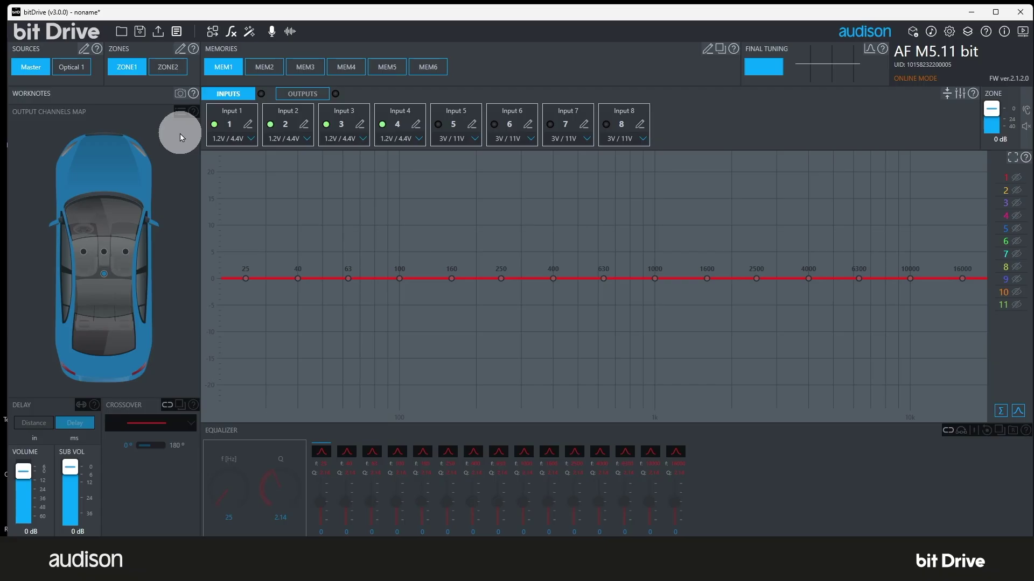
{"action": "left_click", "coordinate": [297, 93]}
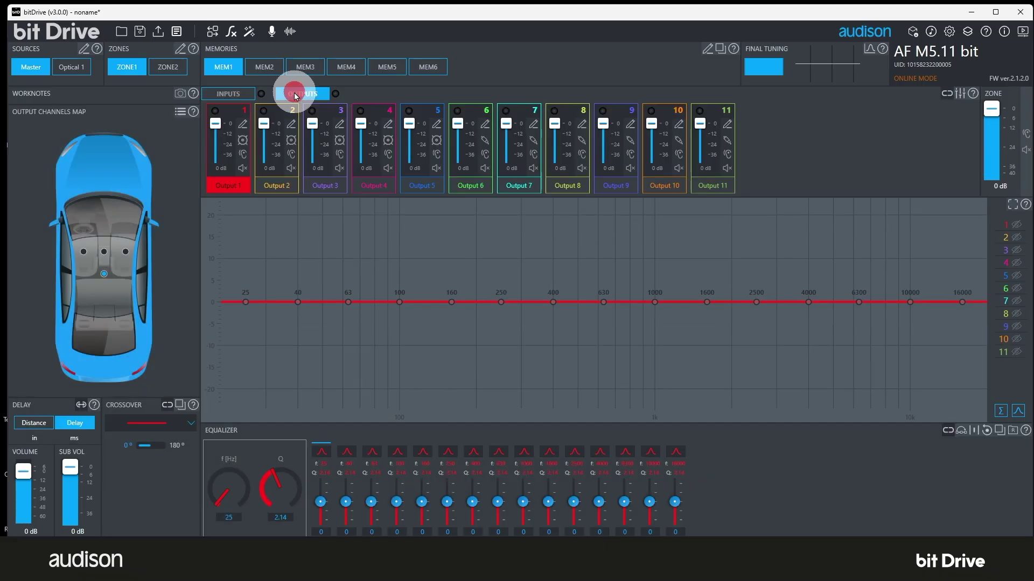
{"action": "left_click", "coordinate": [959, 99]}
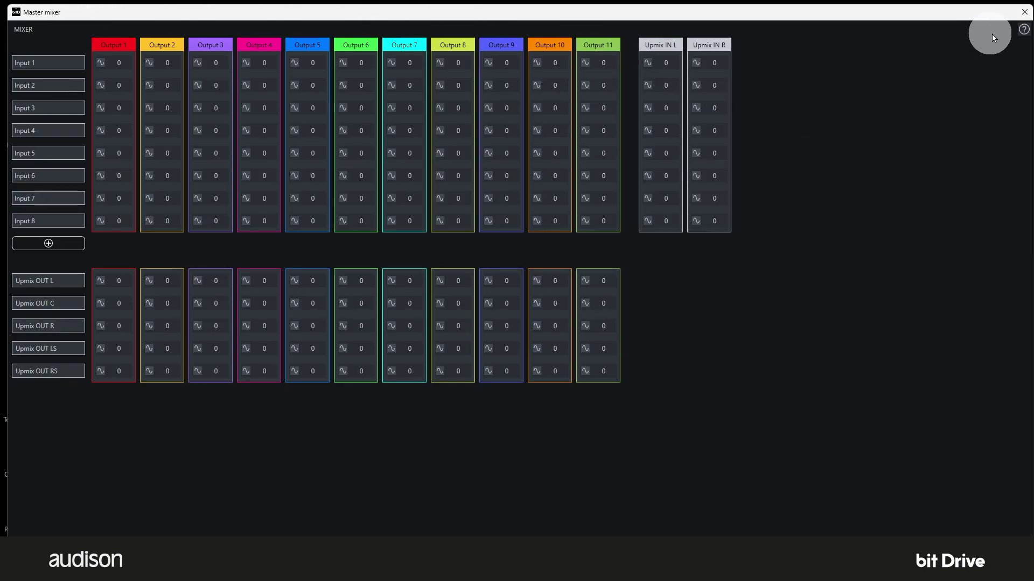
Step: Close the Master mixer unchanged, returning to the Outputs view with 11 strips and flat EQ
{"action": "left_click", "coordinate": [1018, 16]}
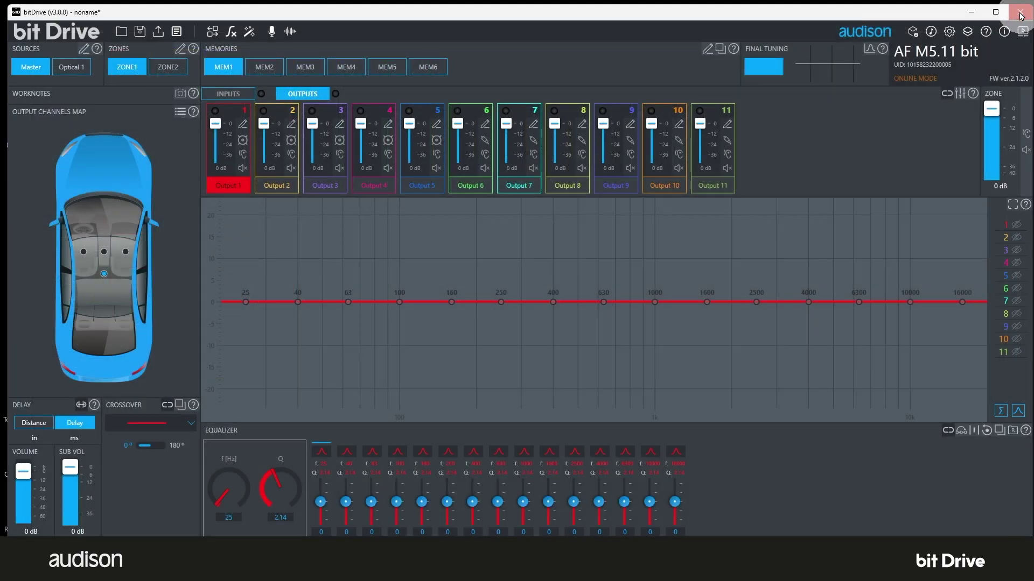